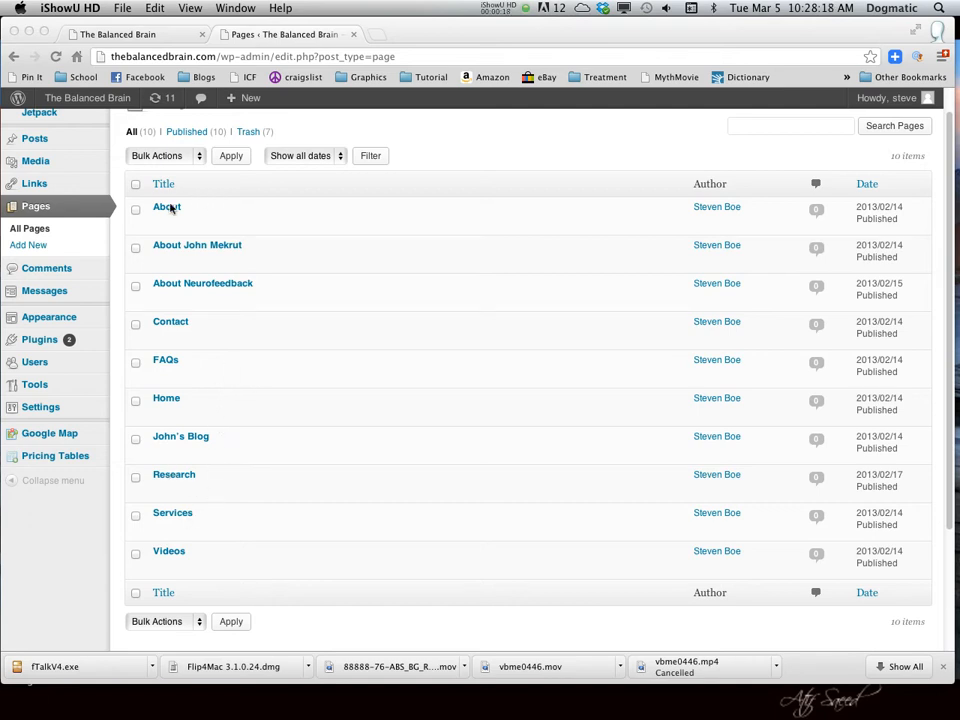
Step: Open the Contact page for editing and examine its intro line, Google map shortcode, address block and contact form shortcode
left_click(163, 321)
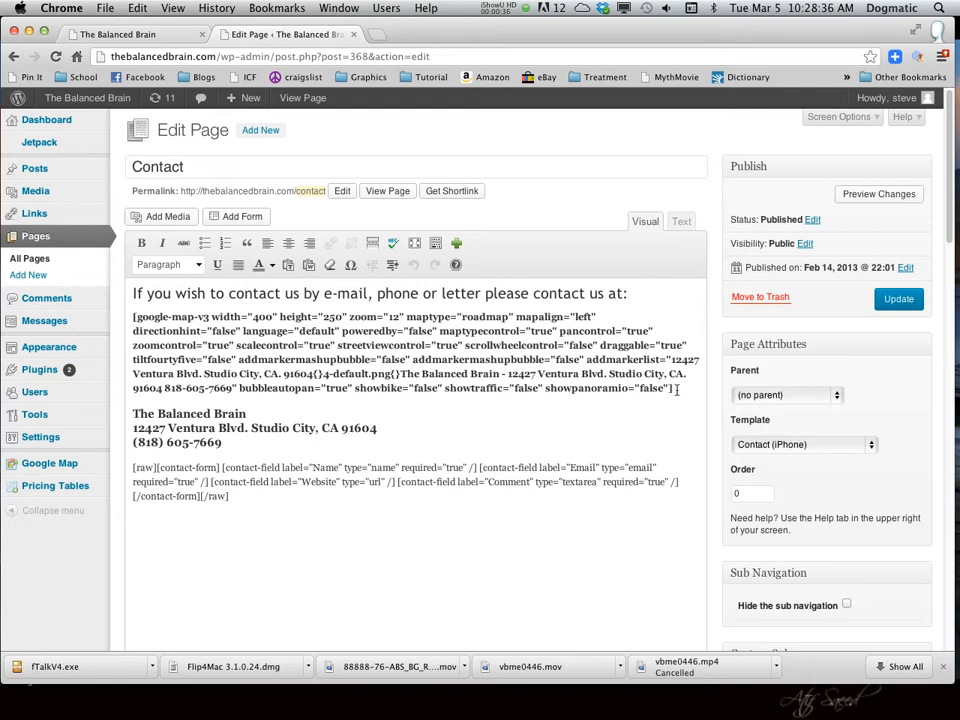
left_click_drag(626, 293, 119, 288)
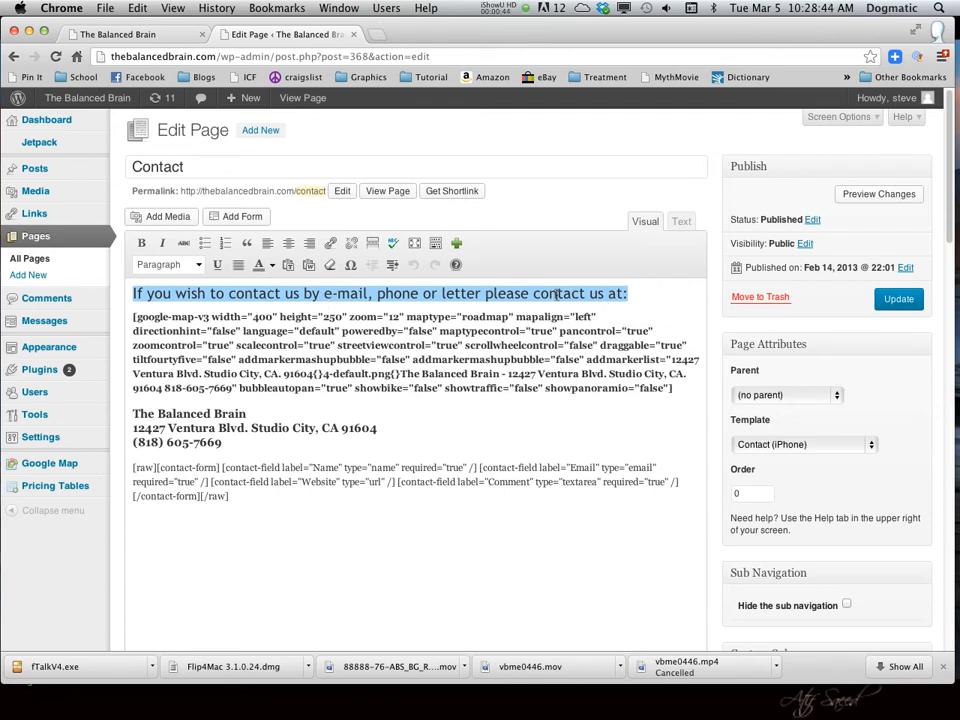
left_click_drag(678, 390, 128, 316)
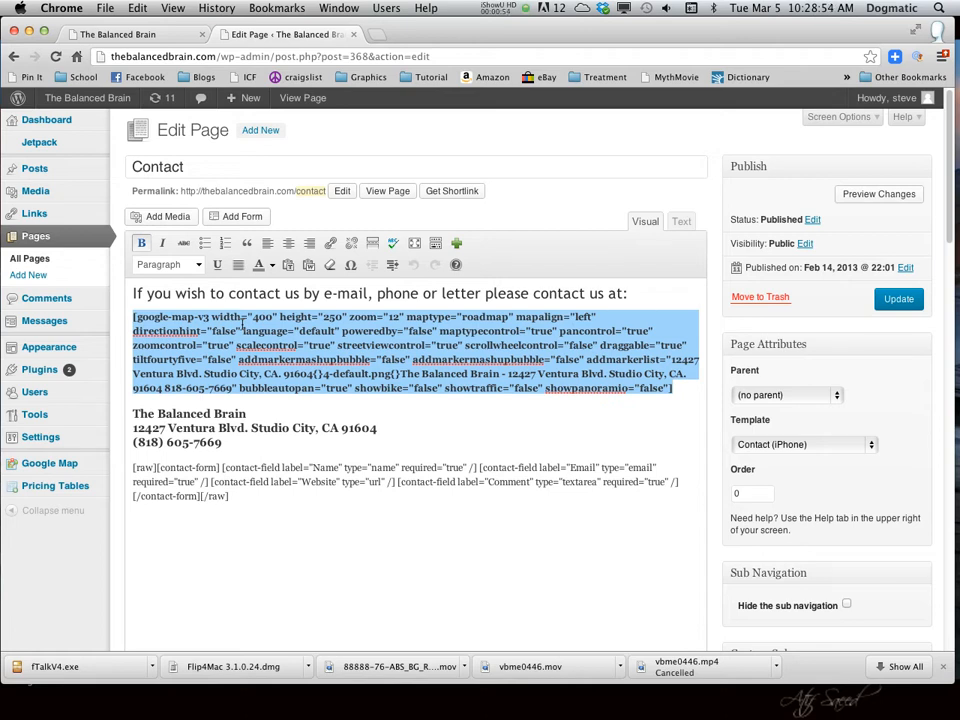
left_click_drag(228, 446, 123, 419)
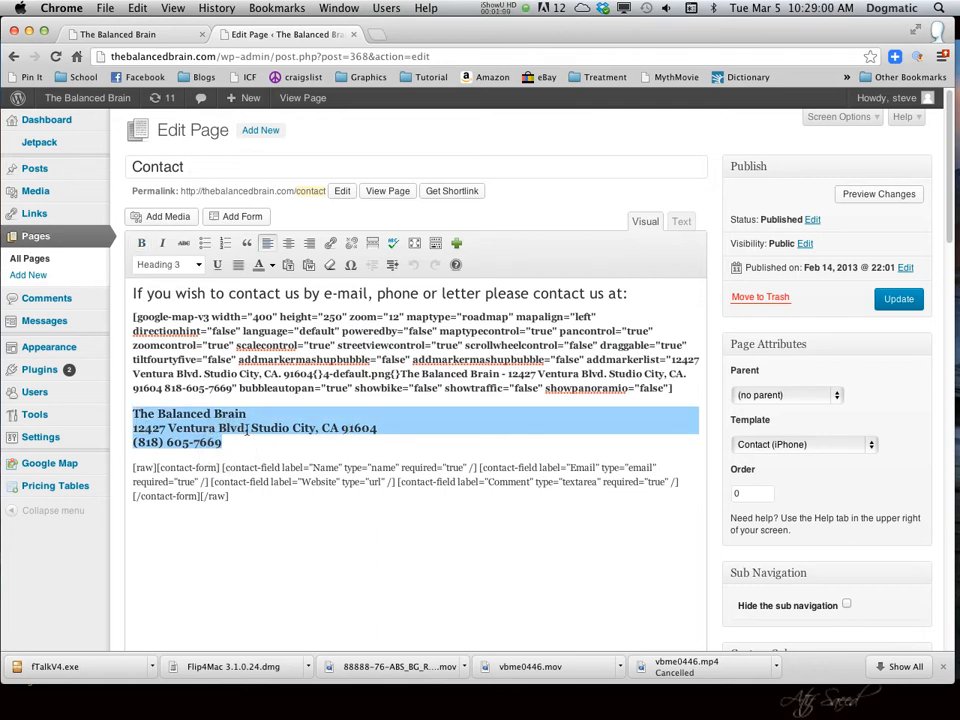
left_click_drag(223, 443, 132, 420)
left_click_drag(673, 389, 133, 317)
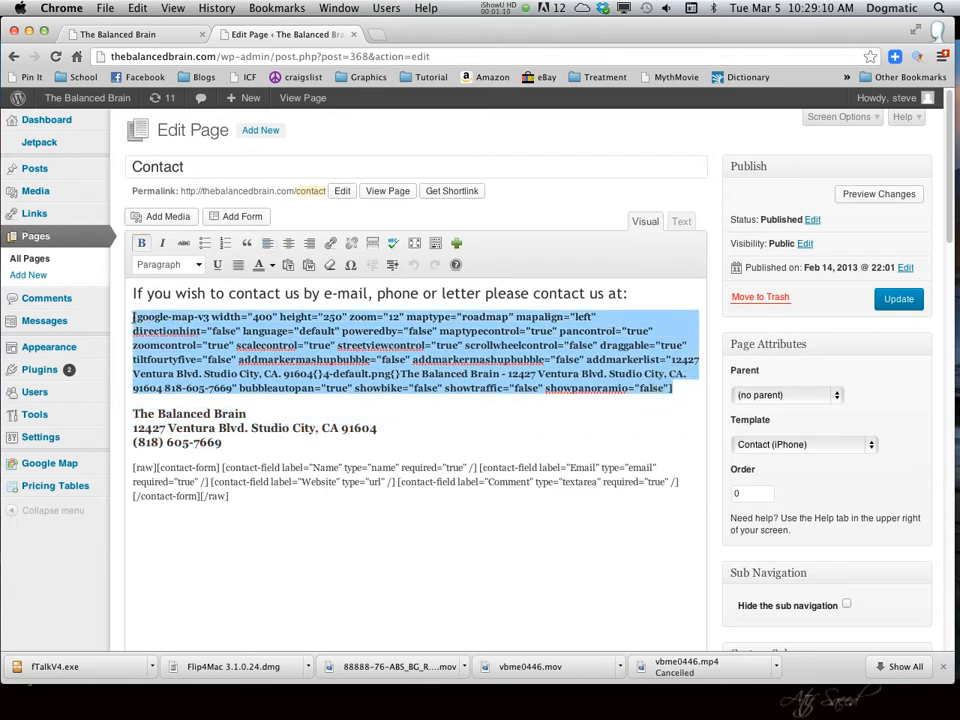
left_click(229, 443)
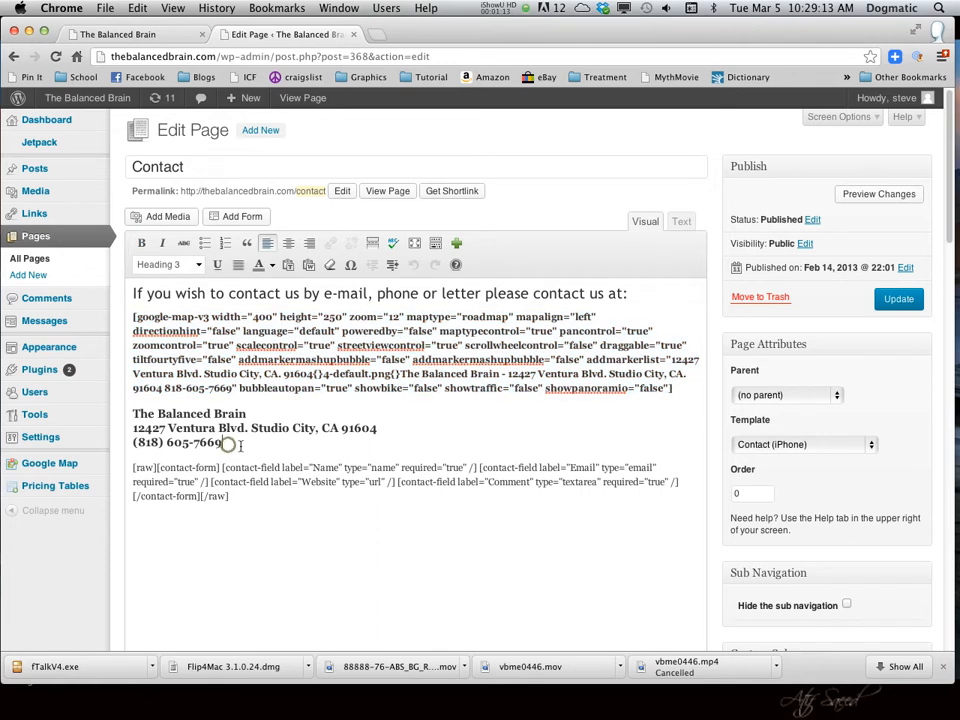
triple_click(230, 496)
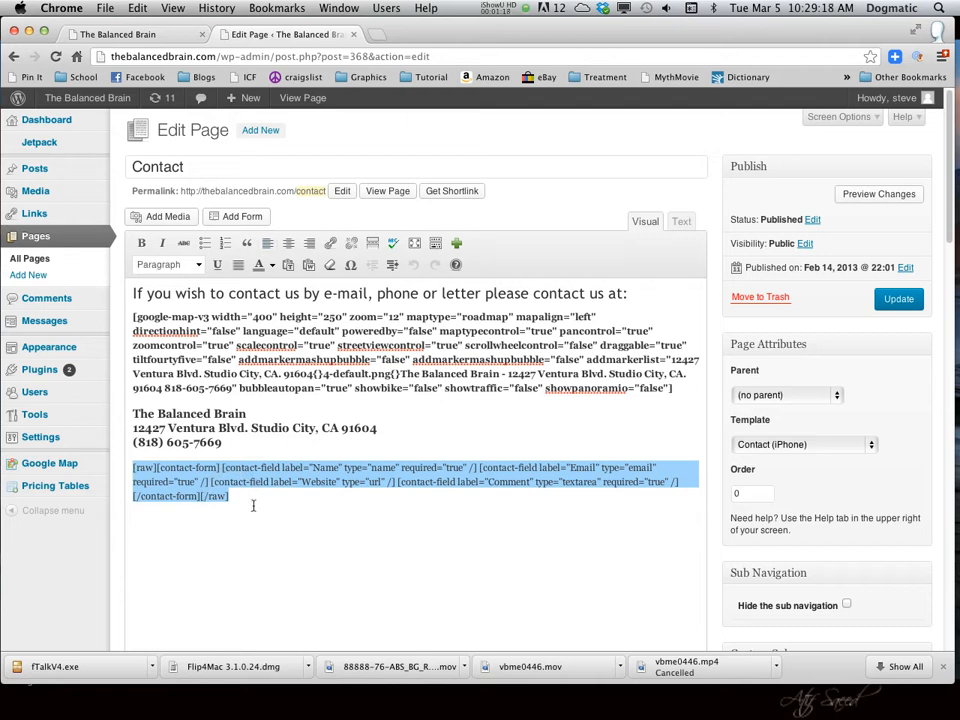
Step: Open the live Contact page and examine how its intro text, map, address and contact form are displayed
left_click(117, 35)
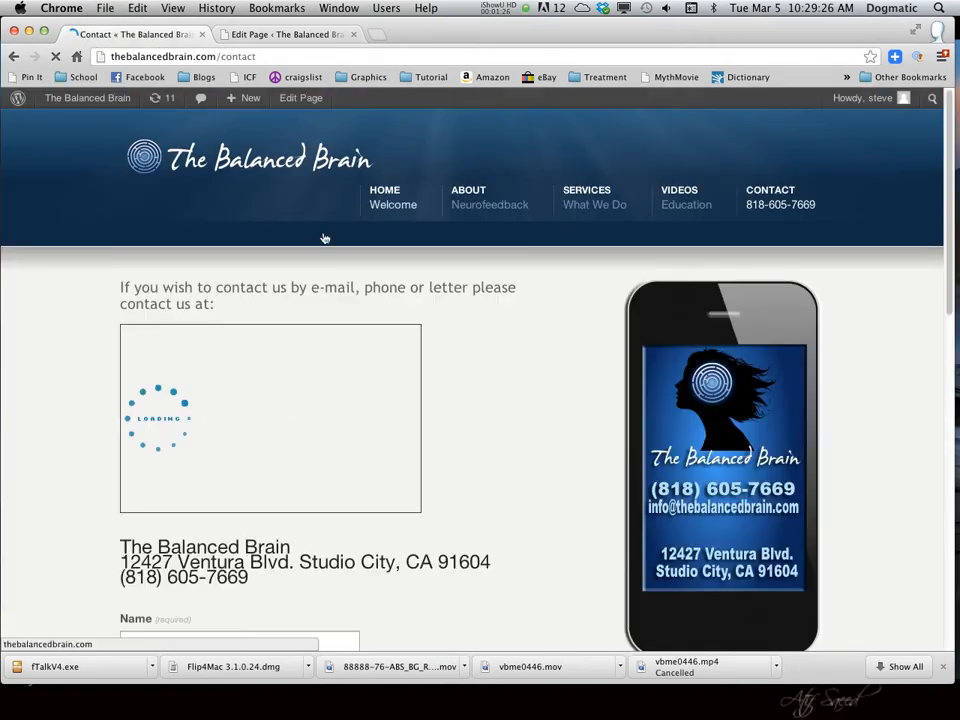
scroll(328, 302, "down", 3)
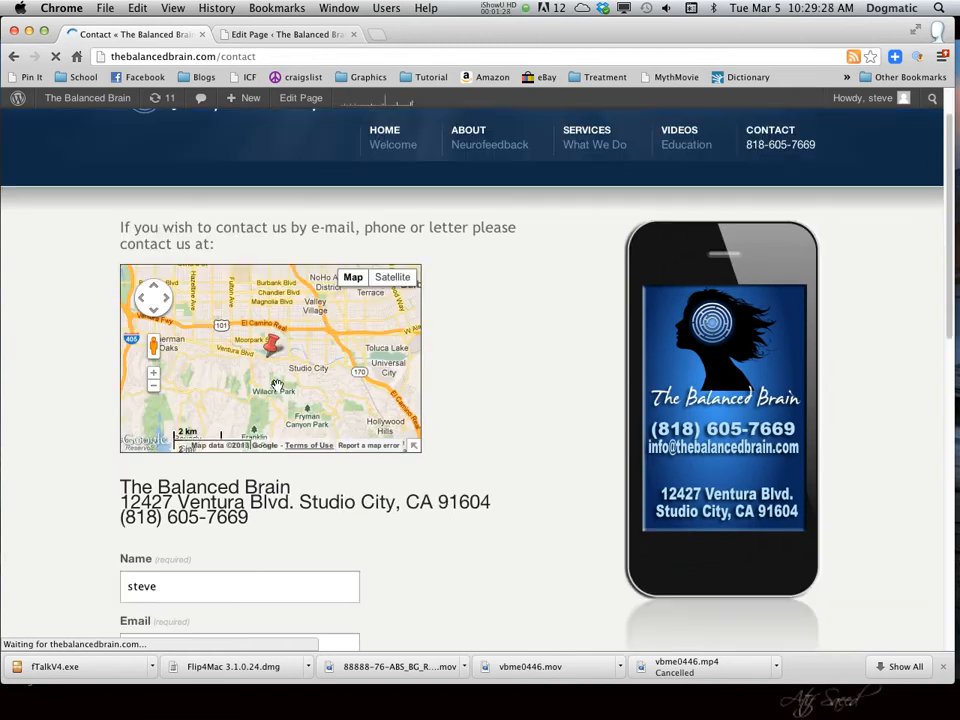
scroll(272, 431, "down", 2)
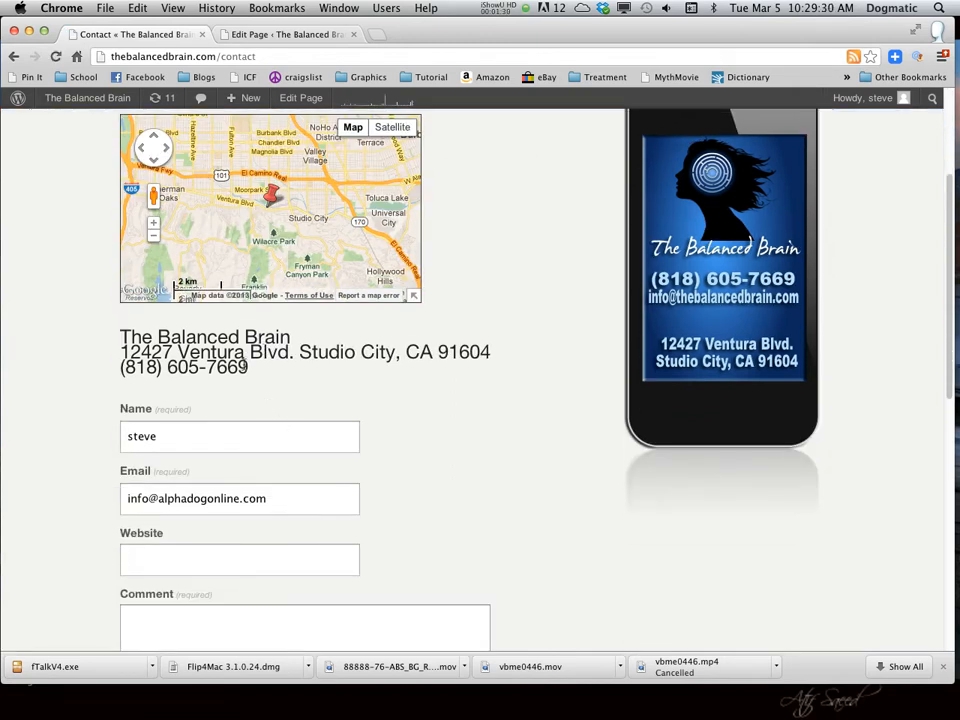
scroll(204, 354, "down", 5)
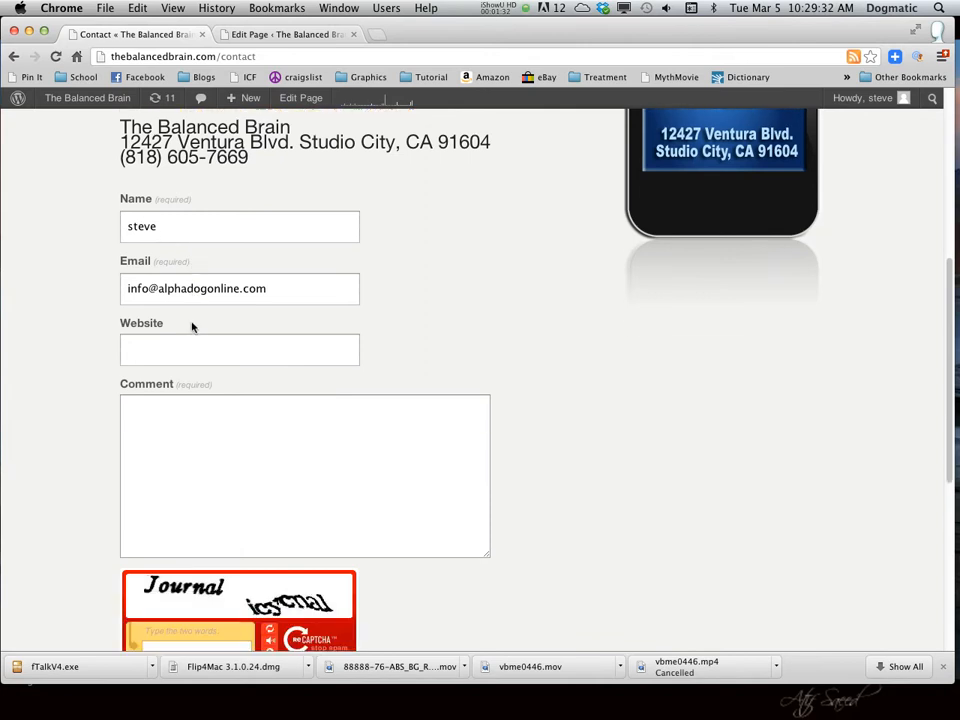
scroll(226, 556, "down", 3)
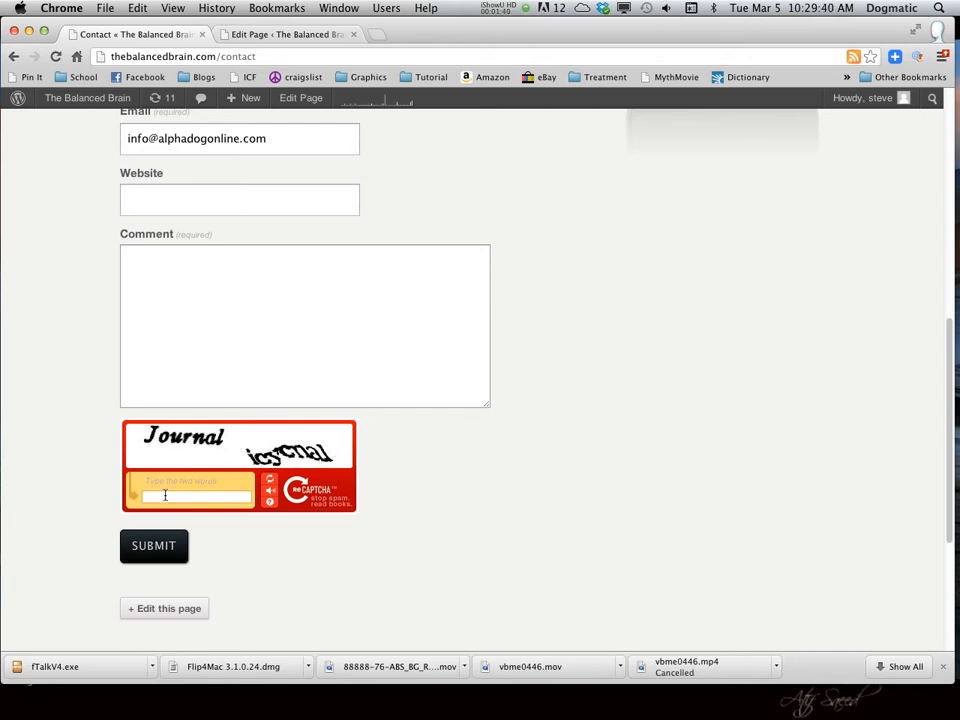
scroll(538, 396, "up", 10)
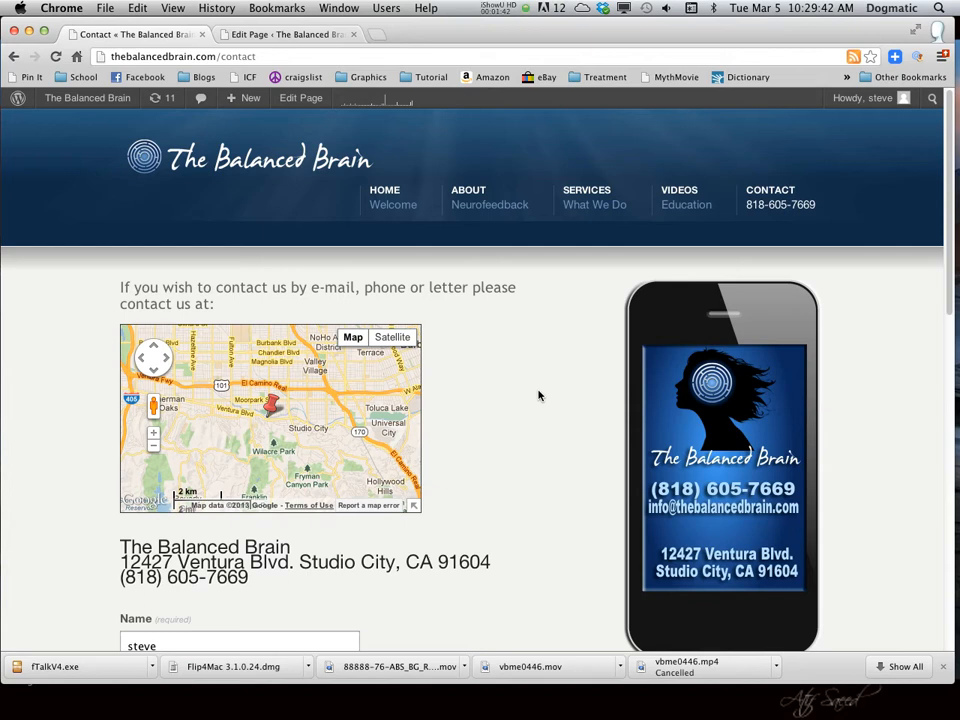
scroll(538, 396, "down", 3)
scroll(599, 383, "up", 2)
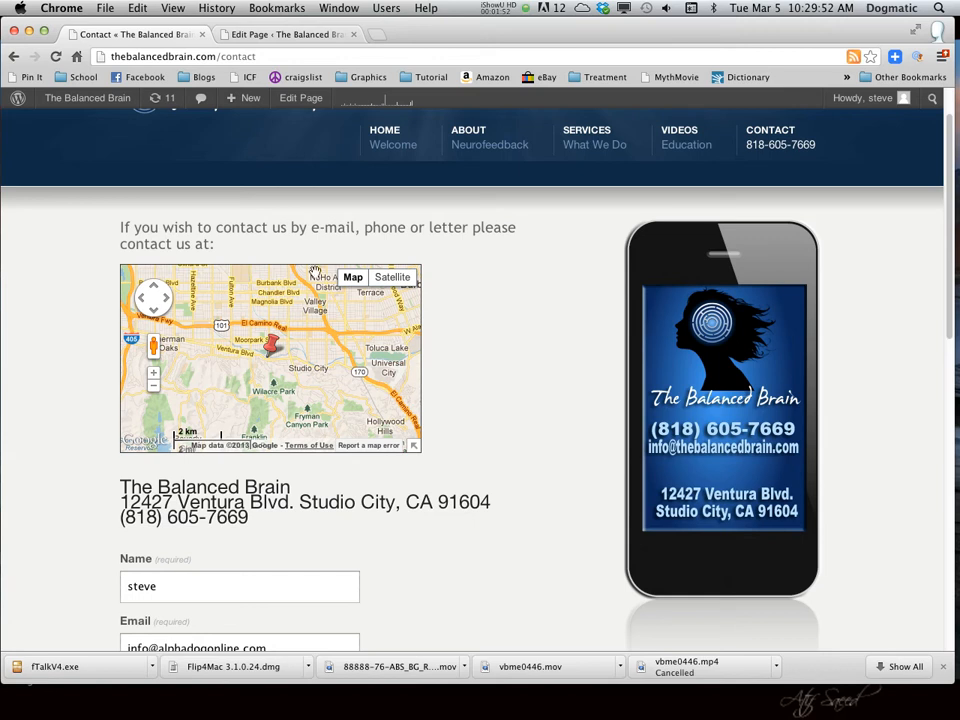
Step: Return to the Contact page editor and review the available page templates, page settings and styling options without changing them
left_click(253, 34)
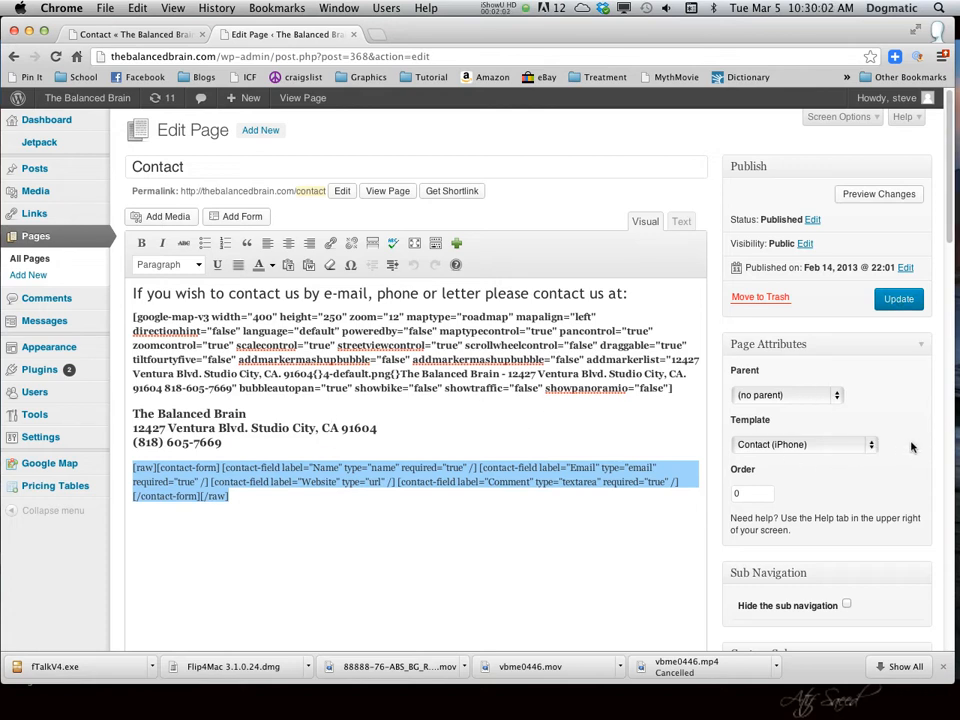
left_click(871, 446)
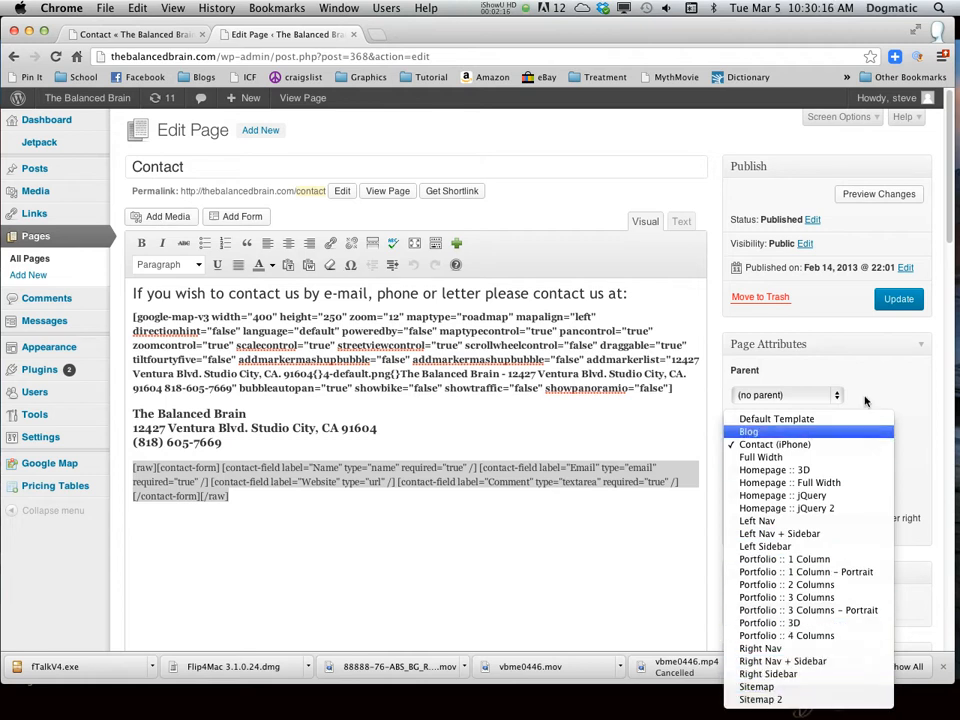
left_click(870, 357)
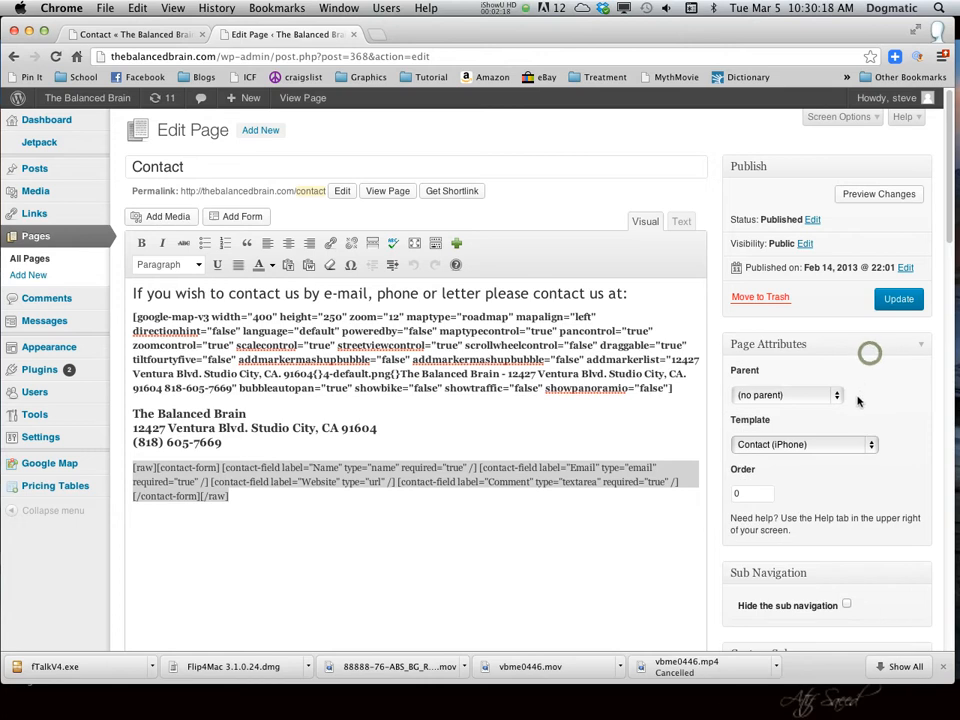
scroll(860, 420, "down", 5)
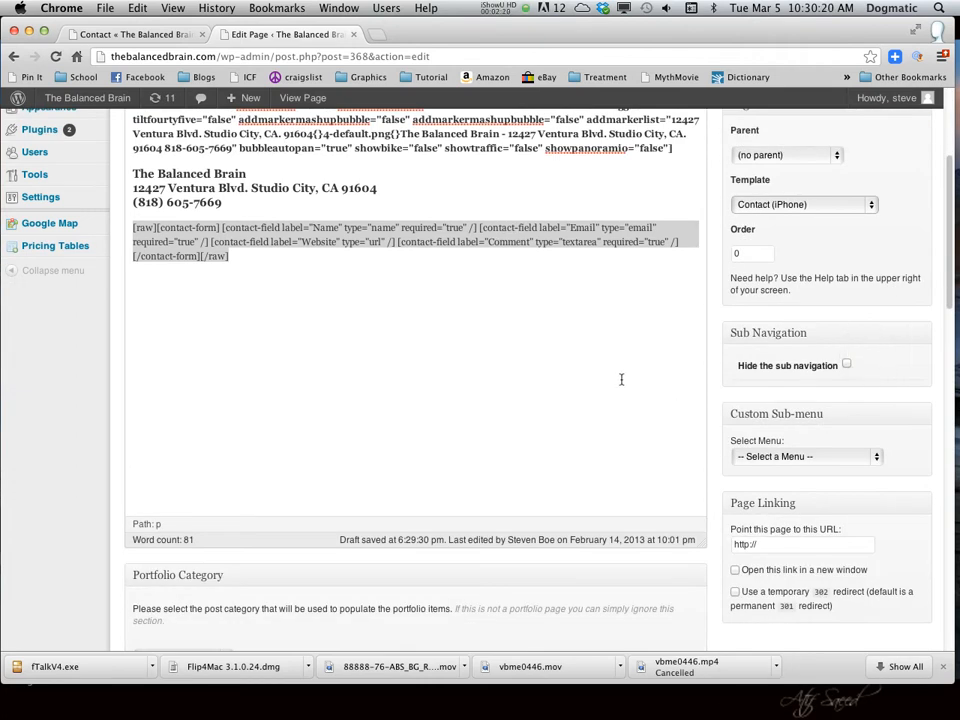
scroll(621, 379, "up", 2)
scroll(590, 395, "down", 8)
scroll(548, 408, "down", 7)
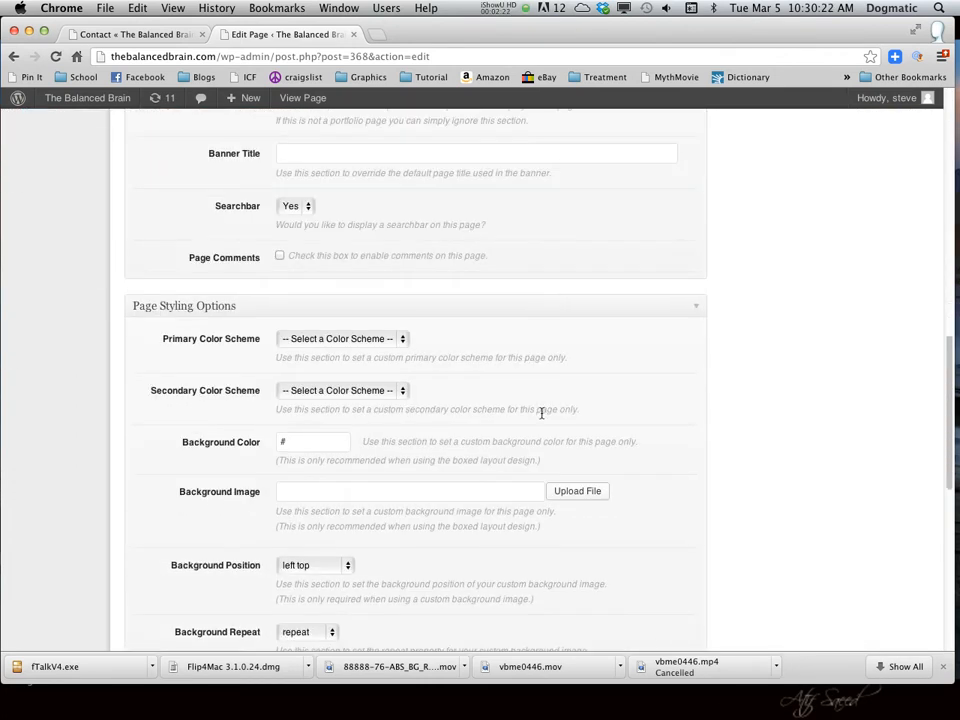
scroll(541, 412, "up", 20)
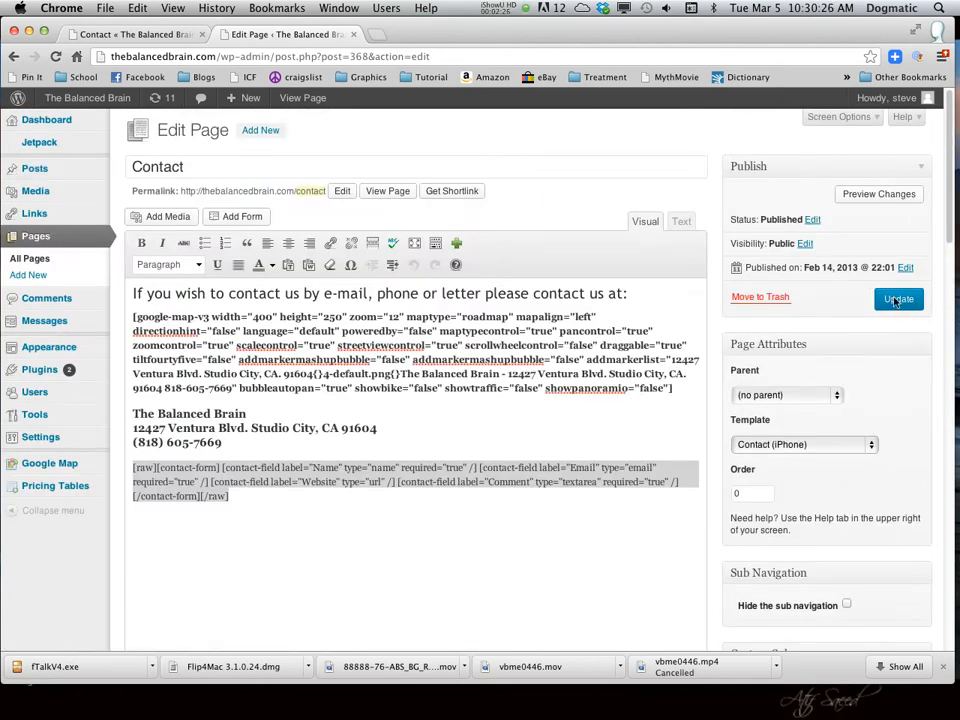
Step: Return to the list of all pages and open the Videos page for editing
left_click(28, 258)
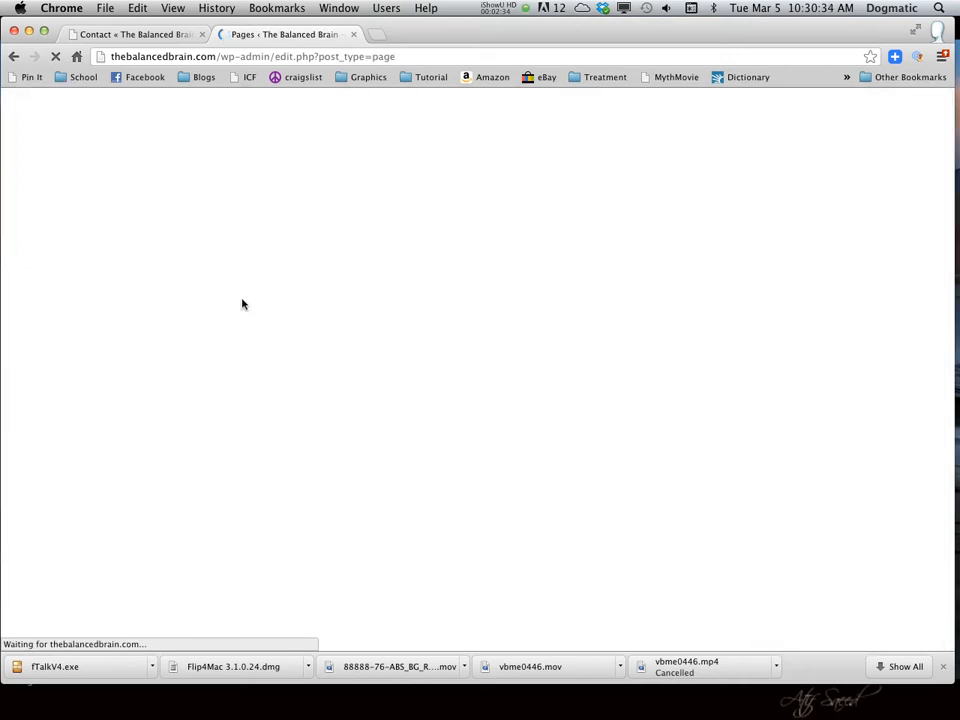
scroll(251, 381, "down", 3)
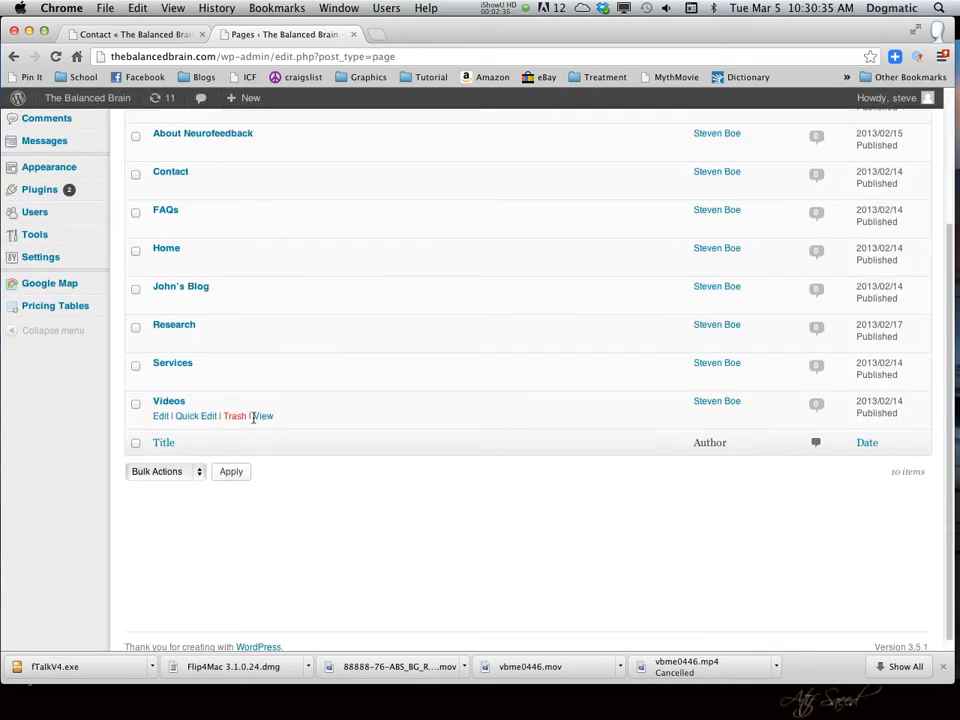
left_click(160, 415)
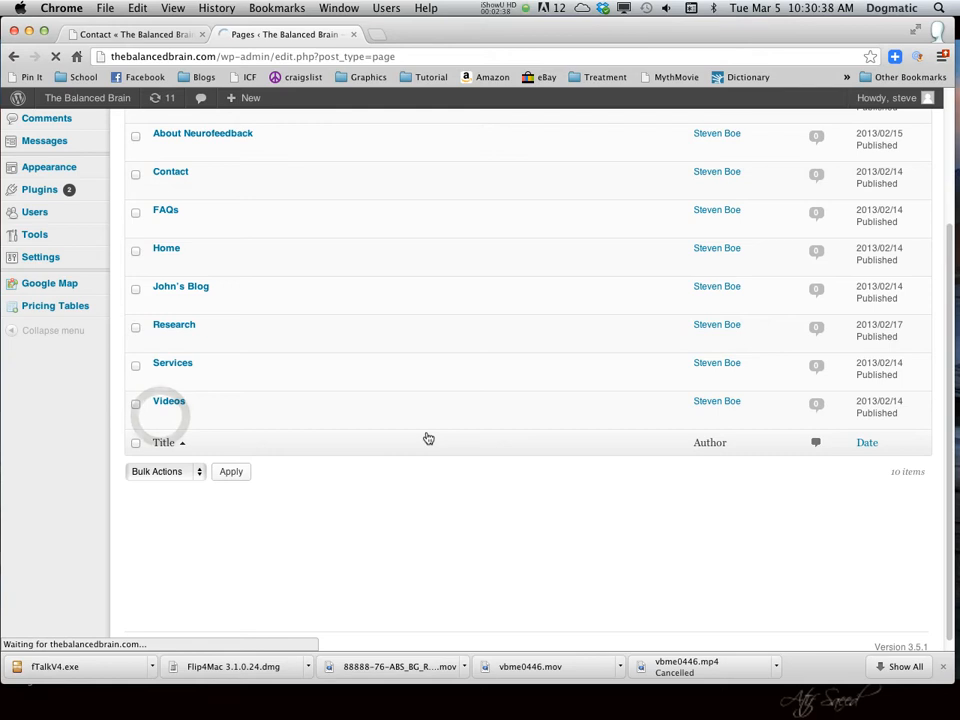
Step: Open the live Videos page and look over its layout of video items
left_click(140, 32)
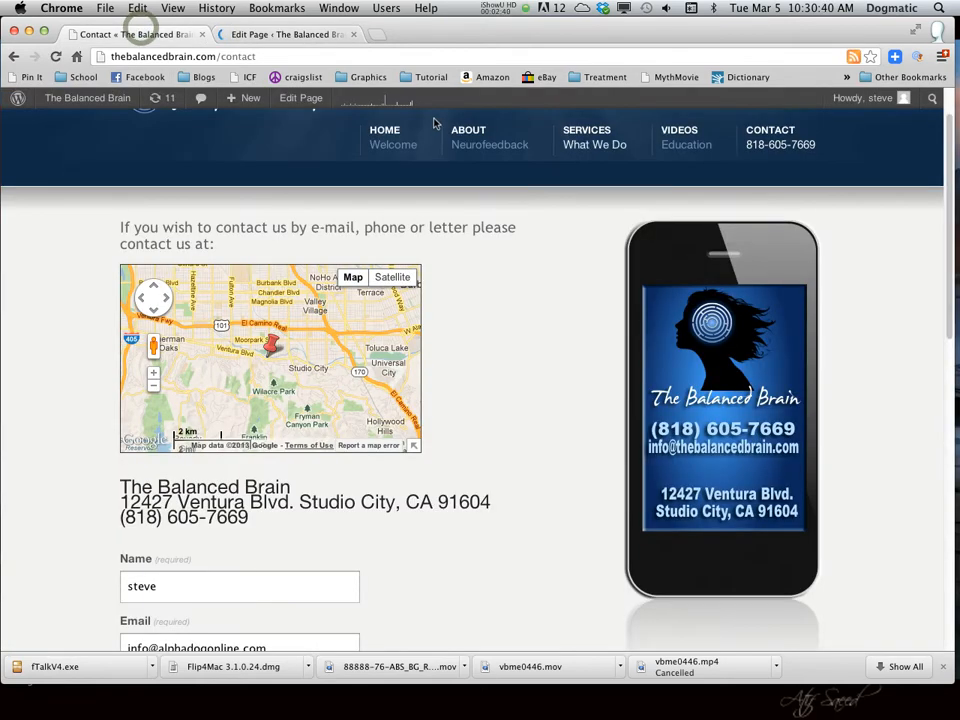
left_click(680, 133)
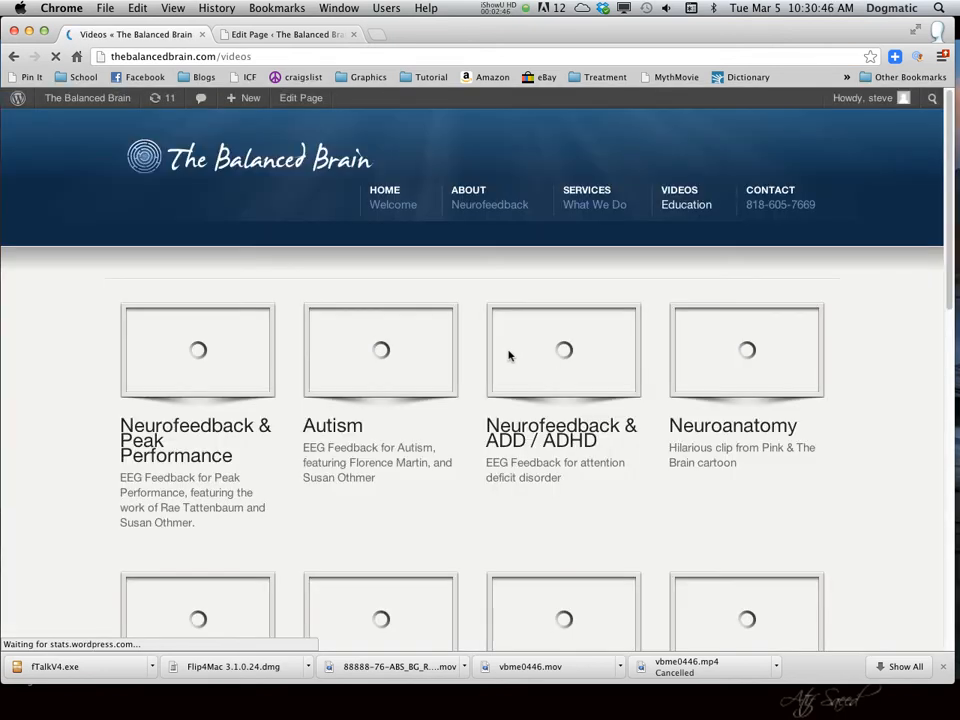
scroll(405, 448, "down", 3)
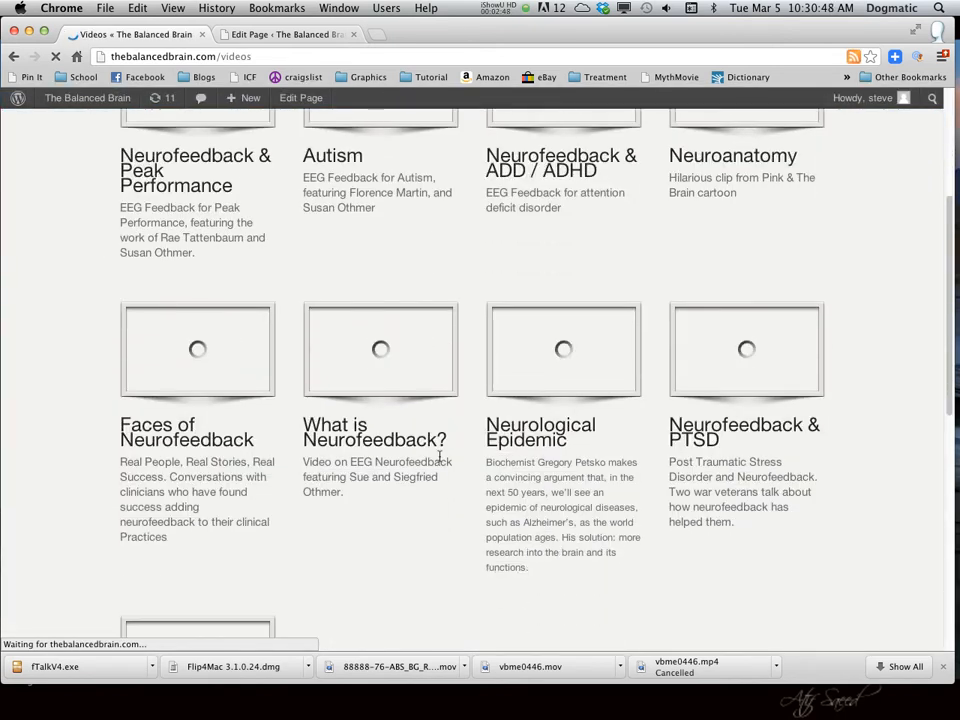
scroll(405, 368, "up", 3)
scroll(405, 368, "down", 1)
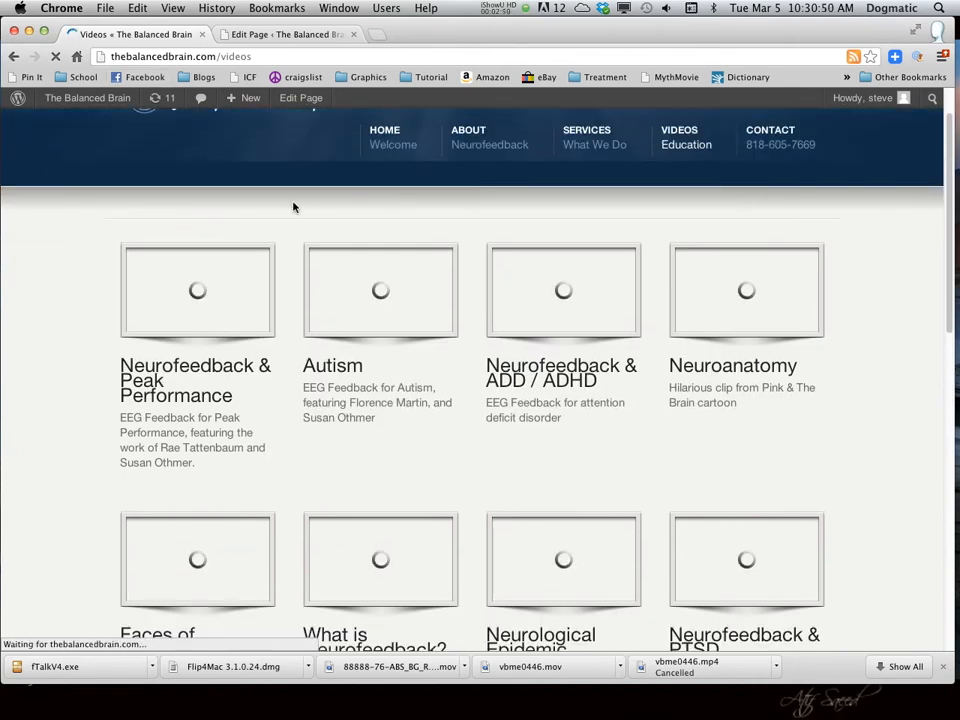
Step: Return to the Videos page editor and review its template choices, keeping Portfolio :: 4 Columns
left_click(253, 35)
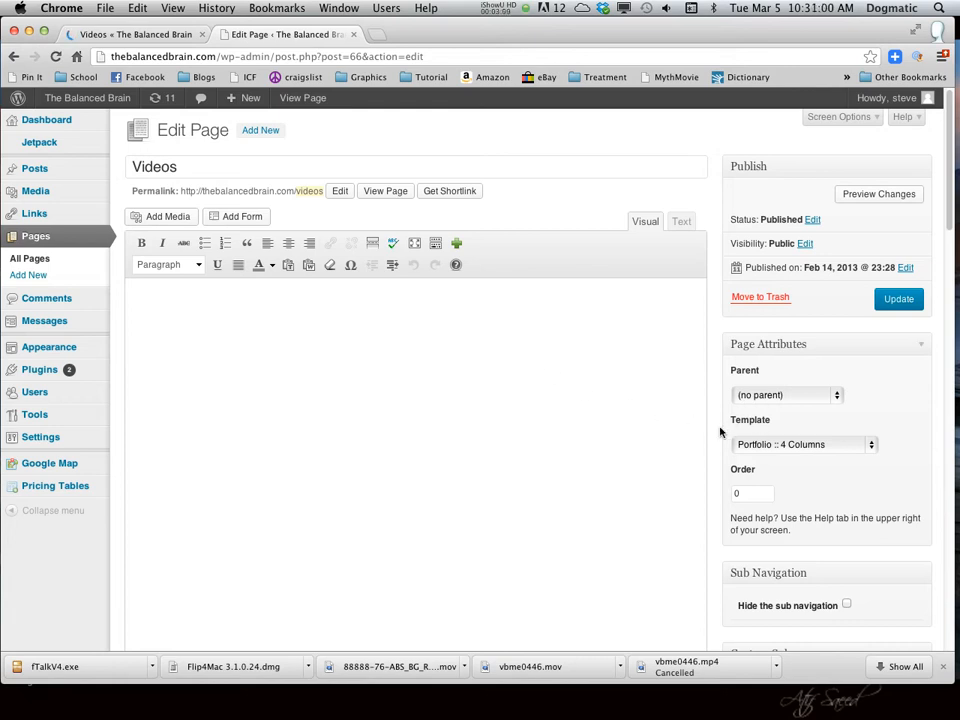
left_click(857, 479)
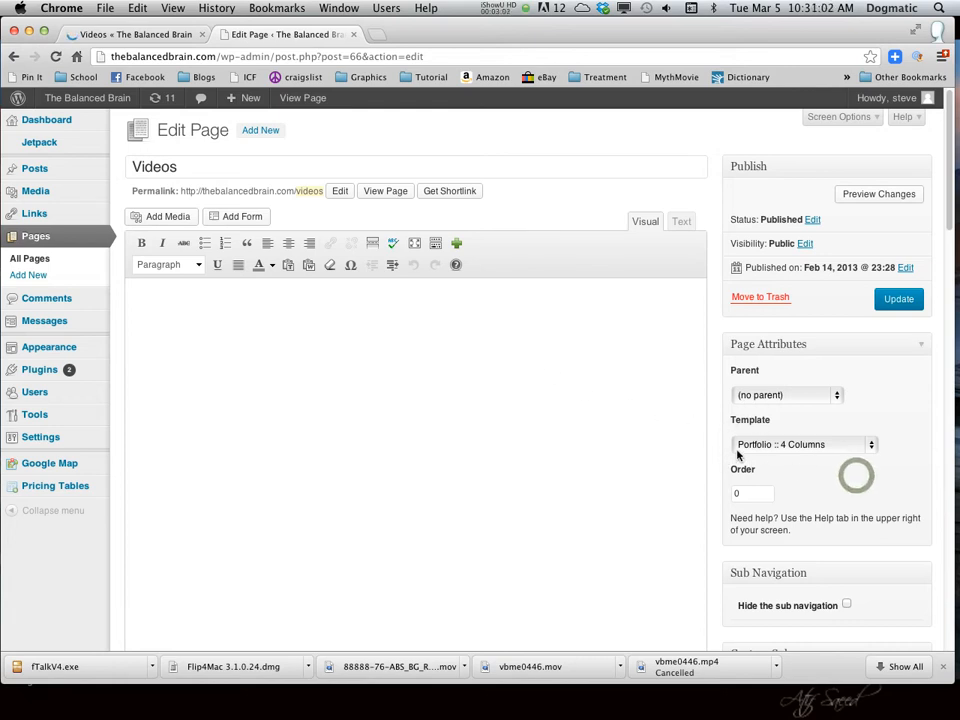
left_click(870, 446)
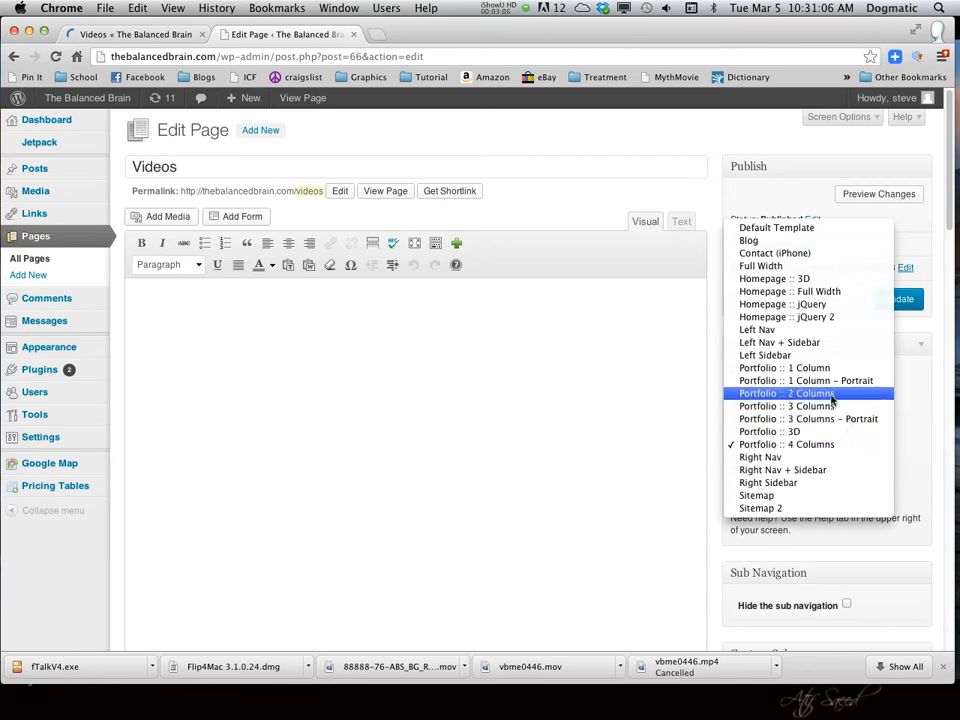
left_click(918, 455)
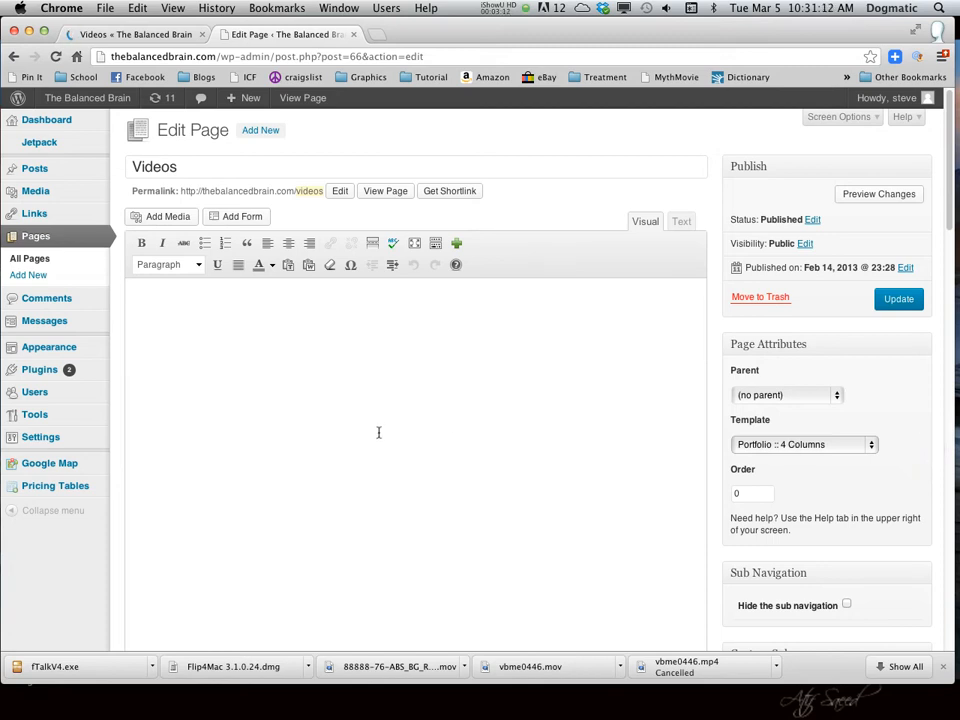
Step: Examine the Videos page's content area and Portfolio Category setting, comparing them with the video items on the live page
left_click(167, 298)
scroll(253, 336, "down", 5)
scroll(251, 373, "up", 5)
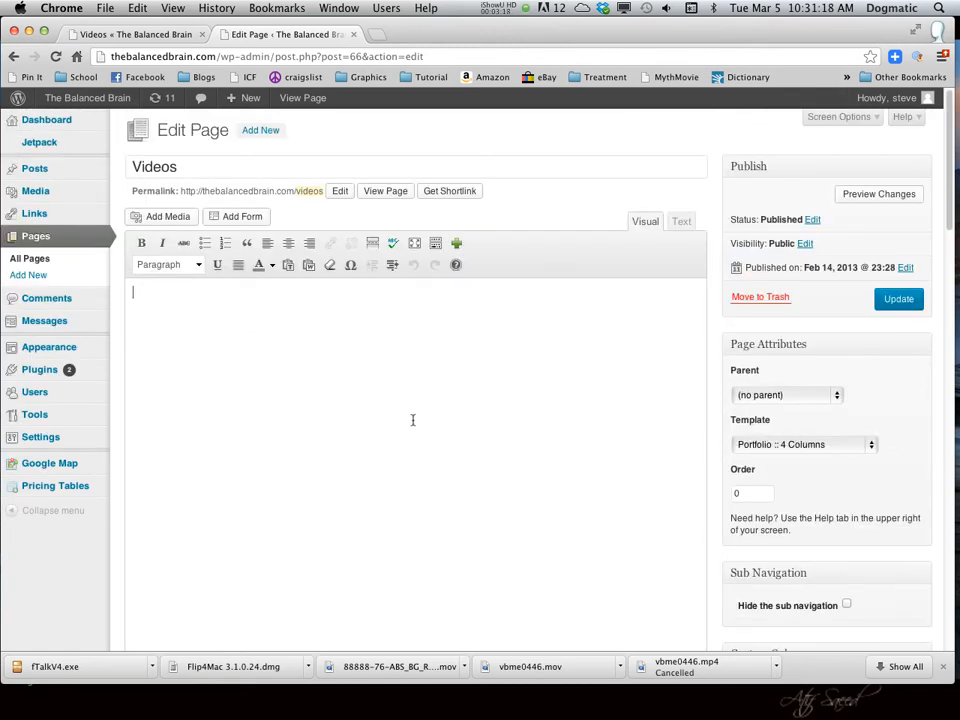
scroll(306, 386, "down", 10)
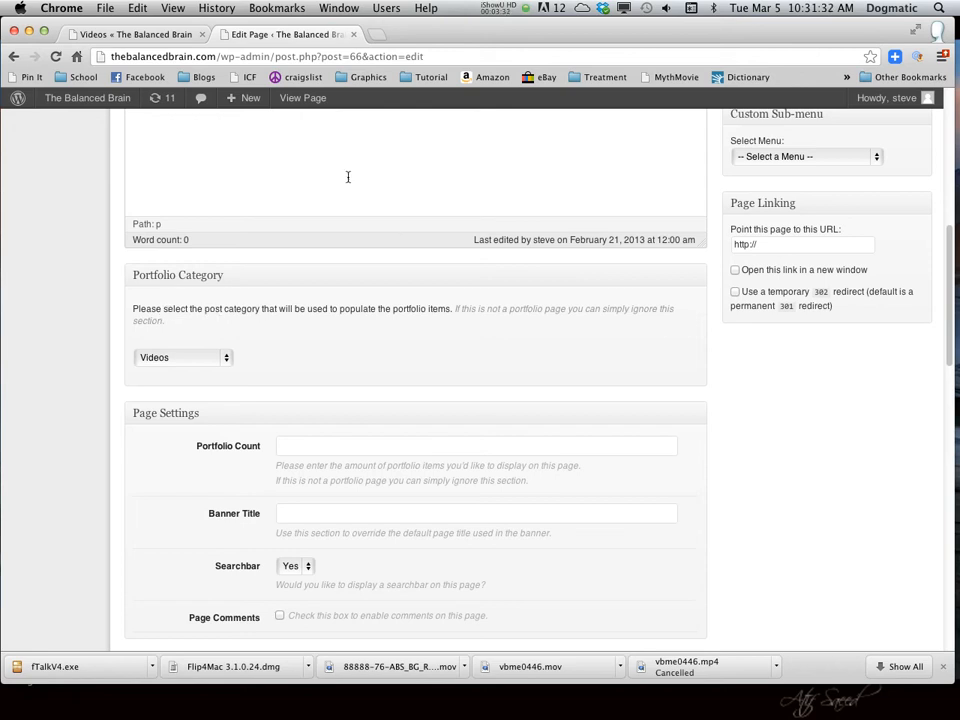
left_click(130, 38)
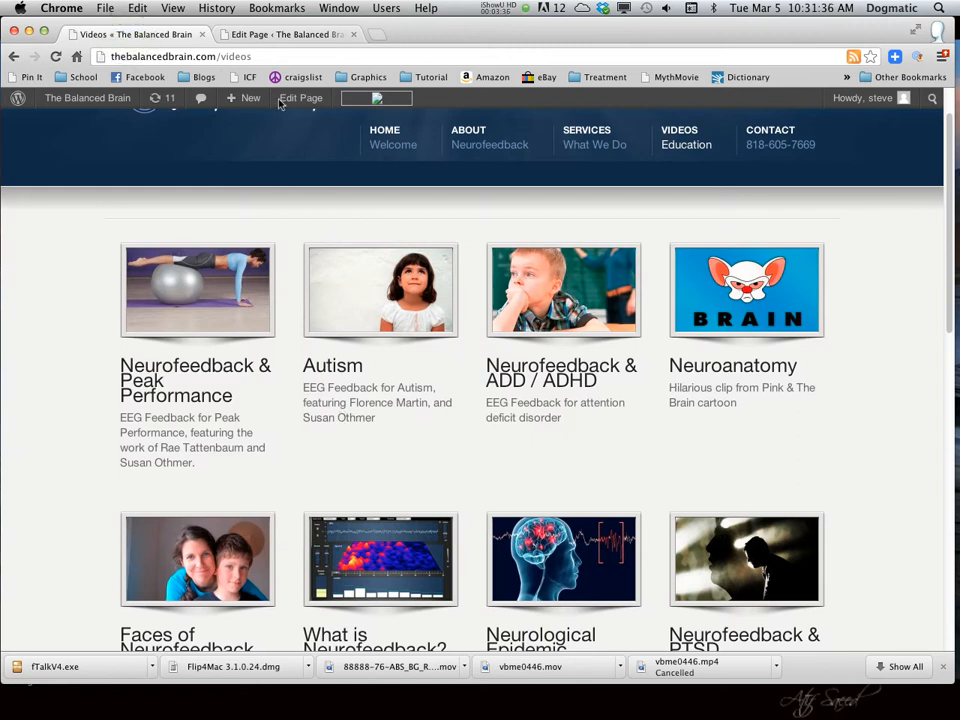
left_click(282, 38)
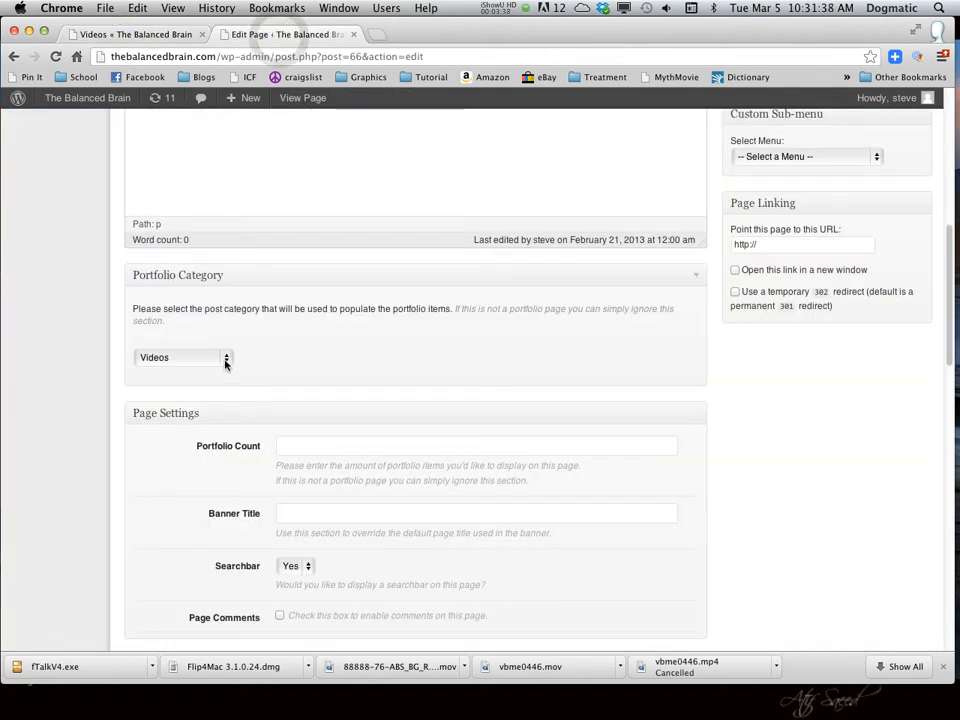
Step: Review the Portfolio Category choices, keeping Videos, and look through the page settings, styling, sidebar and SEO sections of the Videos page
left_click(226, 362)
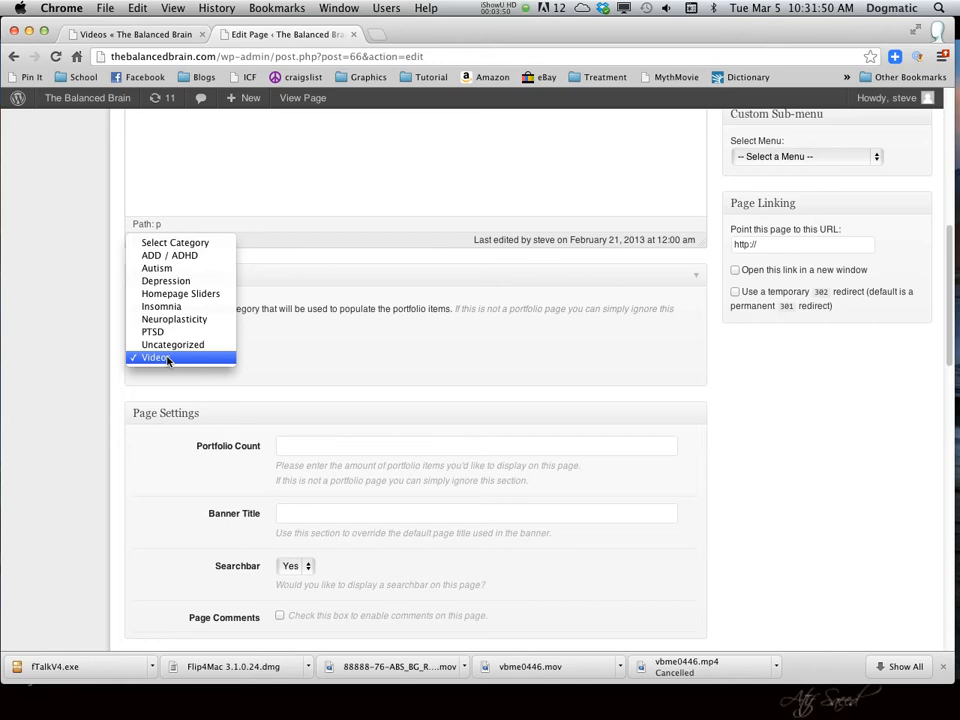
left_click(436, 341)
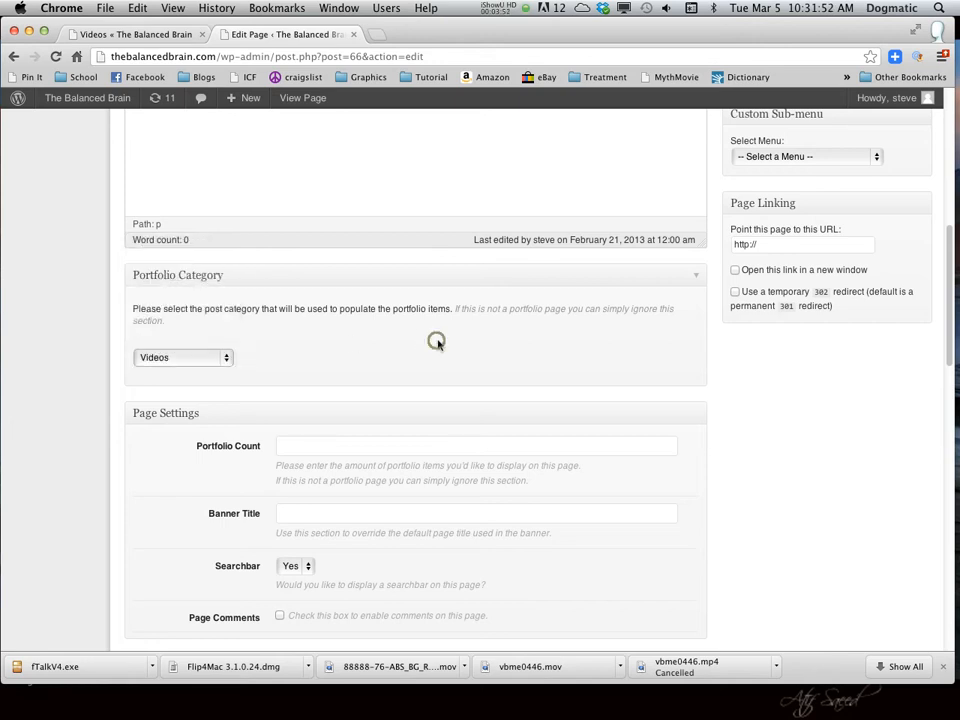
scroll(279, 358, "down", 4)
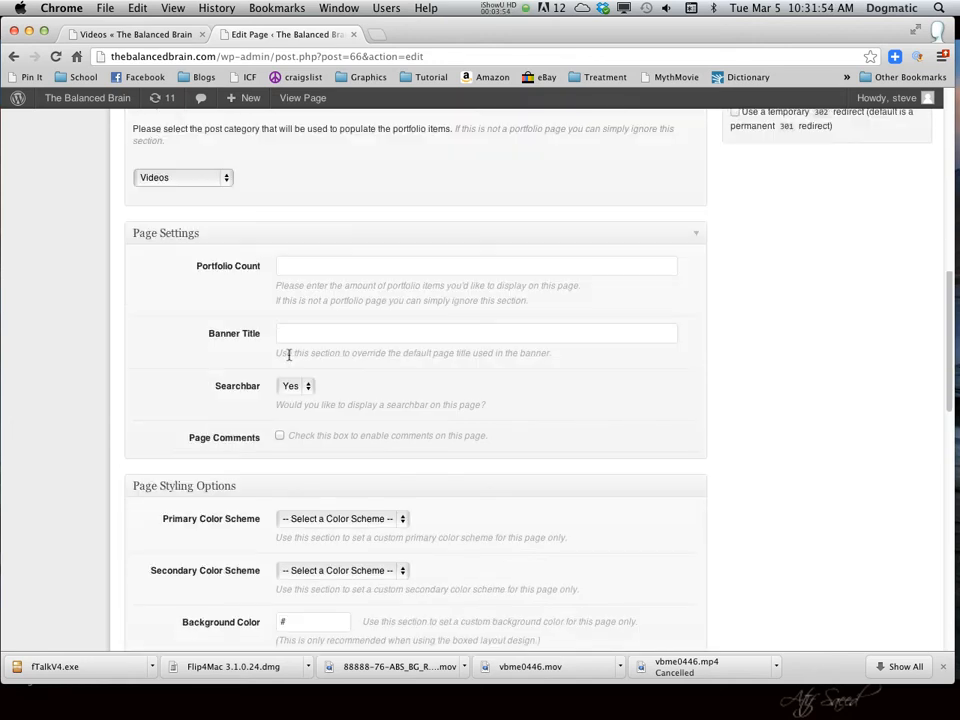
scroll(503, 382, "down", 15)
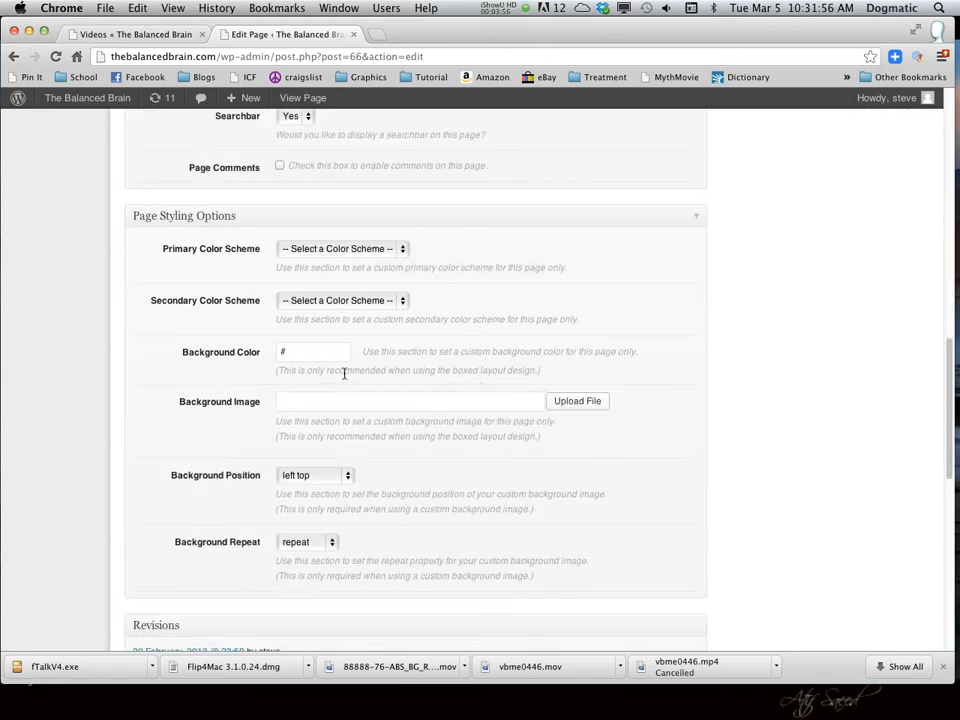
scroll(360, 373, "down", 4)
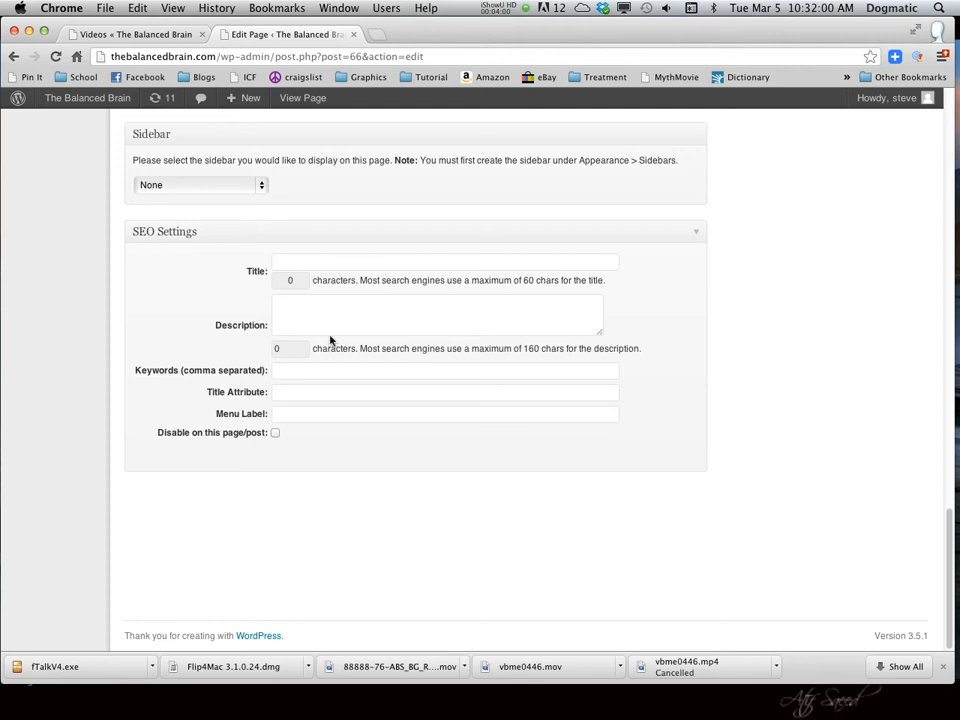
scroll(322, 400, "up", 20)
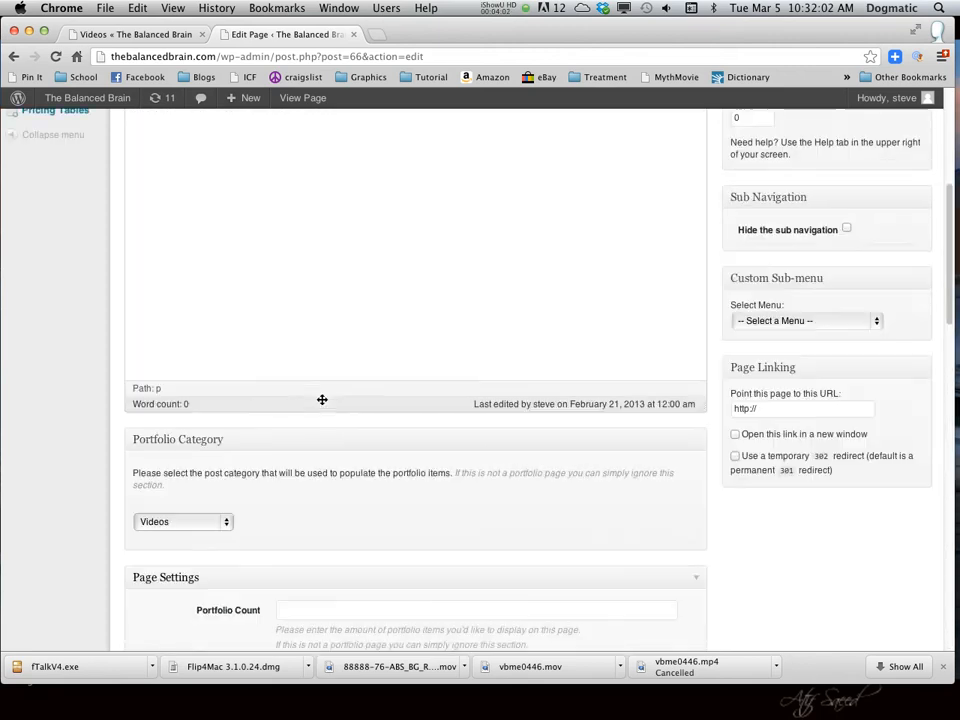
Step: Add "SAMPLE TEXT" to the Videos page content, update the page and reload the live Videos page
left_click(151, 290)
type("SAMPLE TEXT")
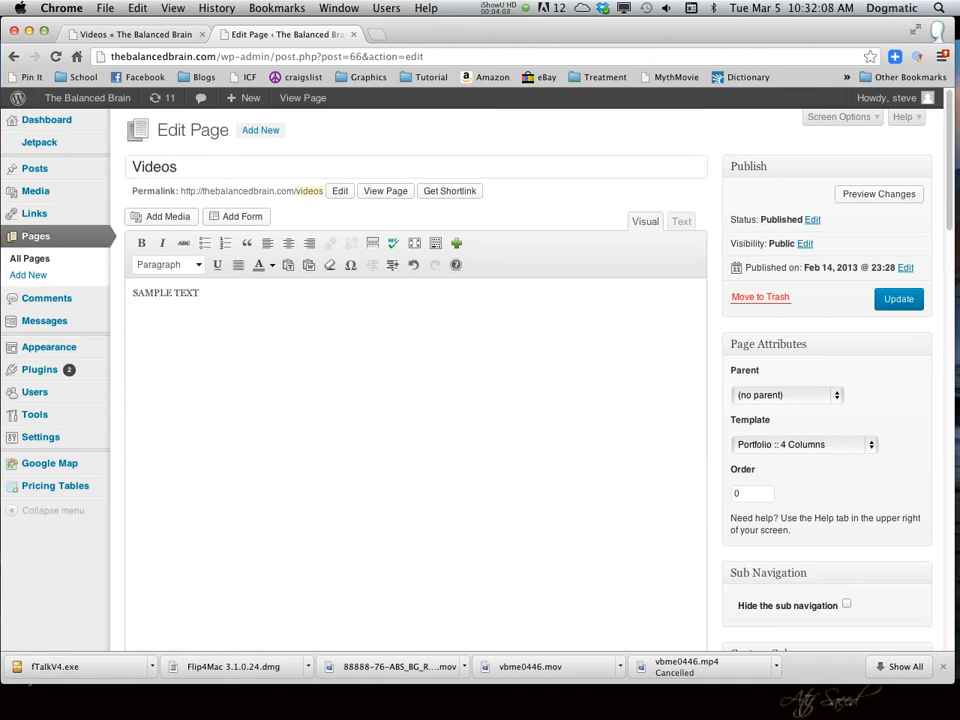
left_click(898, 299)
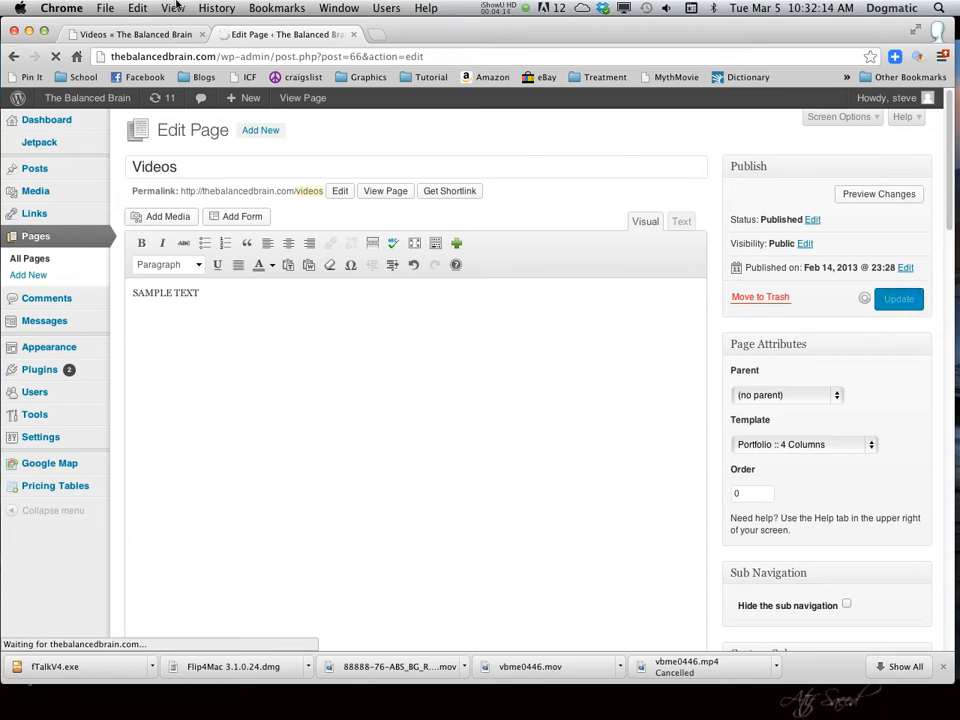
left_click(136, 34)
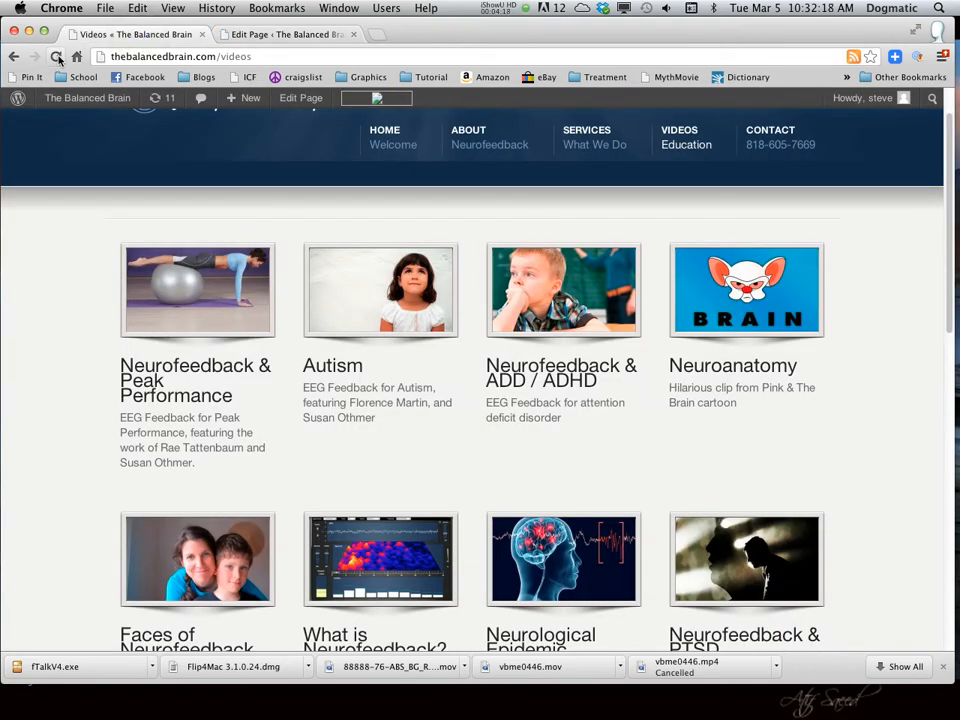
left_click(56, 57)
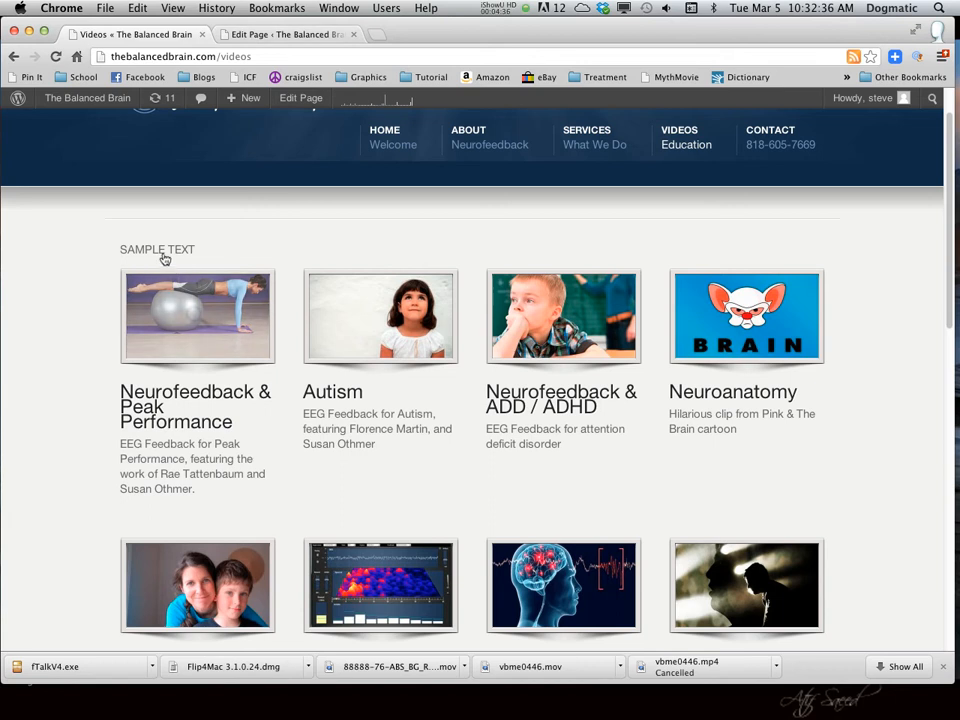
Step: Delete the sample text from the Videos page content and update the page
left_click(274, 32)
left_click_drag(204, 334, 100, 331)
key("BackSpace")
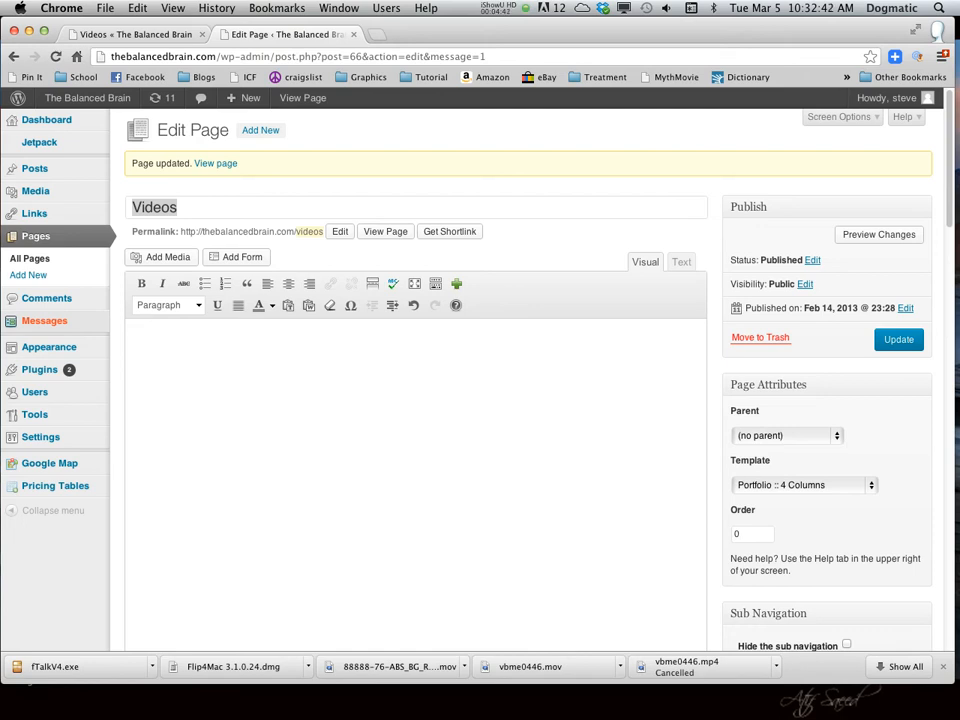
left_click(165, 386)
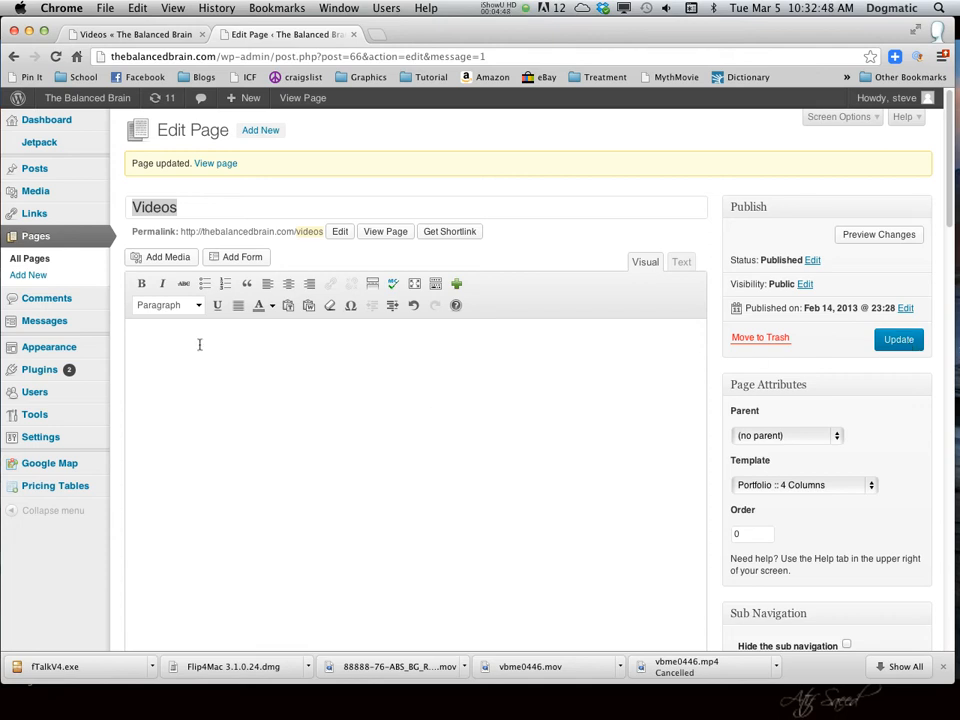
left_click(908, 343)
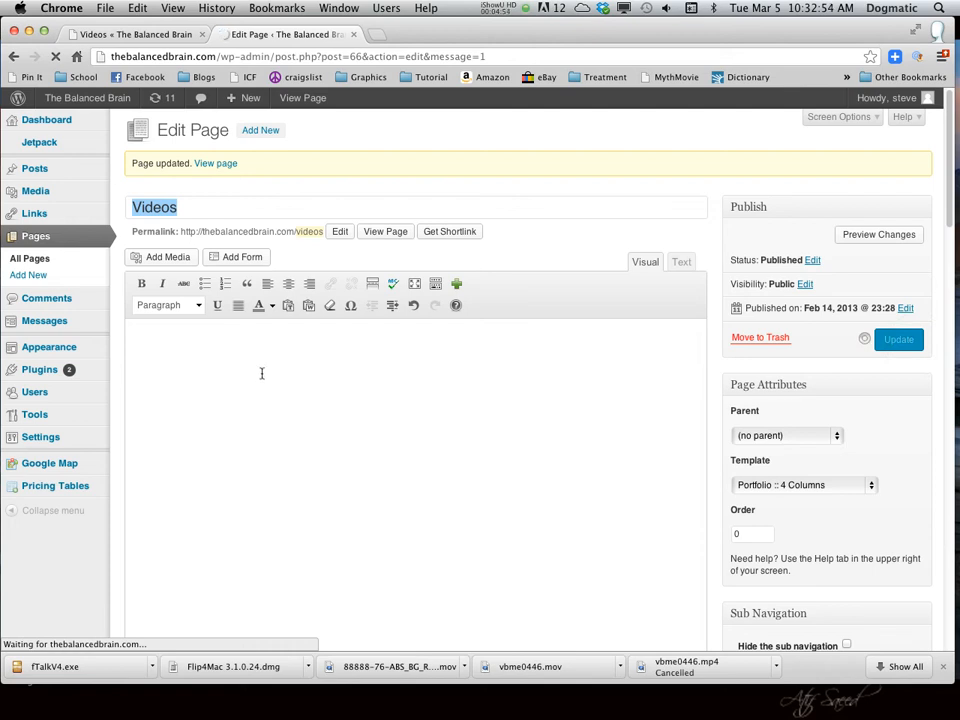
Step: Return to the list of all pages and open the Services page for editing
left_click(28, 258)
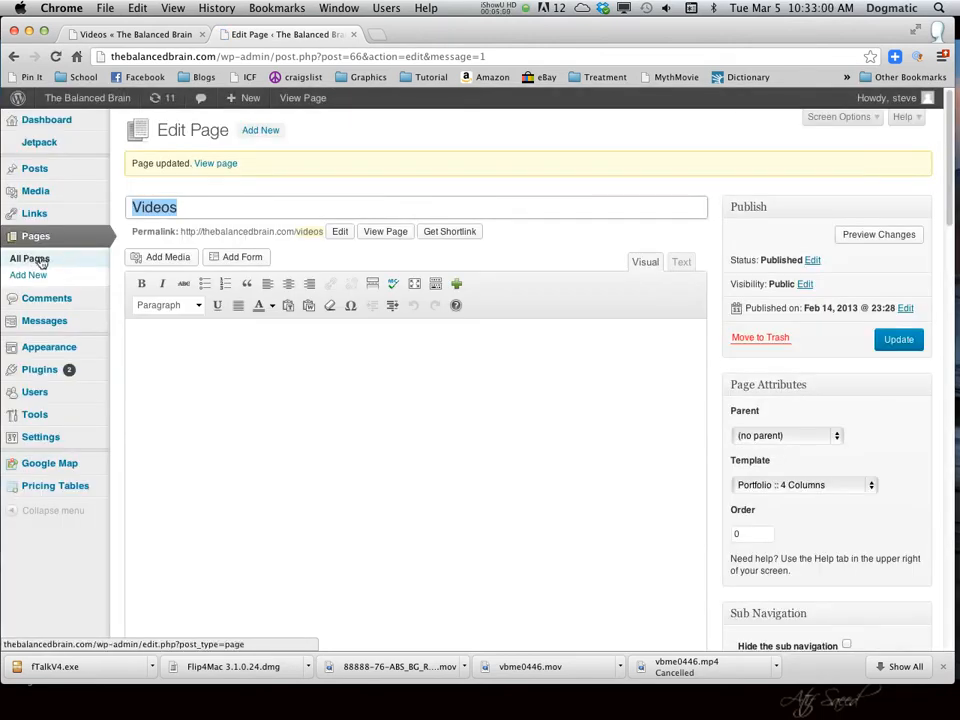
left_click(31, 258)
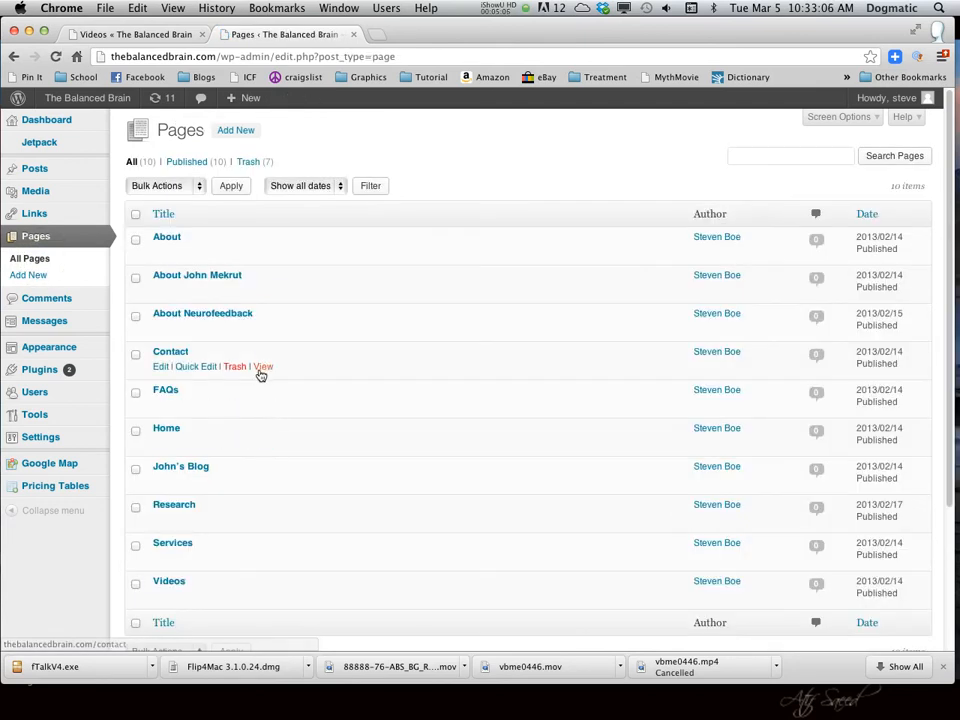
scroll(259, 373, "down", 2)
mouse_move(162, 485)
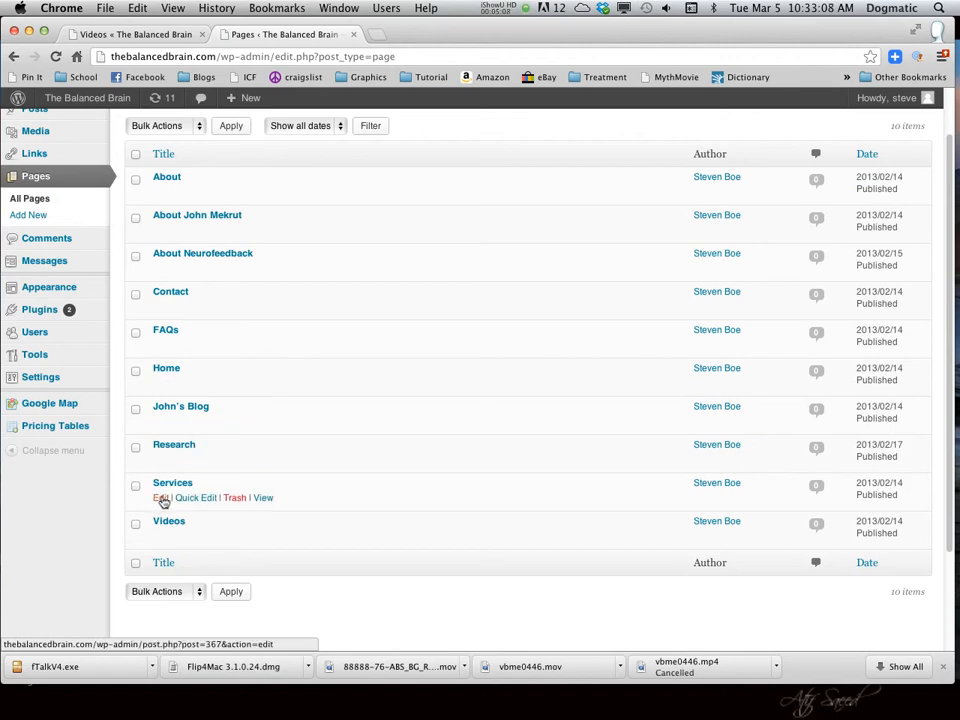
left_click(161, 498)
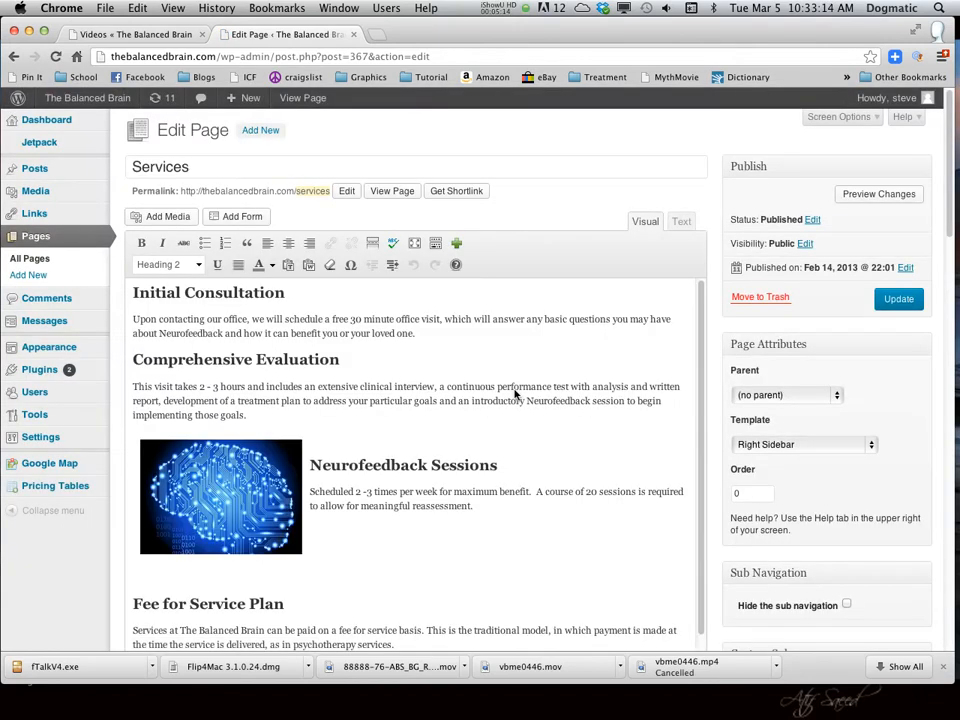
Step: Look over the Services page content and compare the text formats of the Initial Consultation heading and its paragraph
left_click(296, 372)
scroll(296, 372, "down", 5)
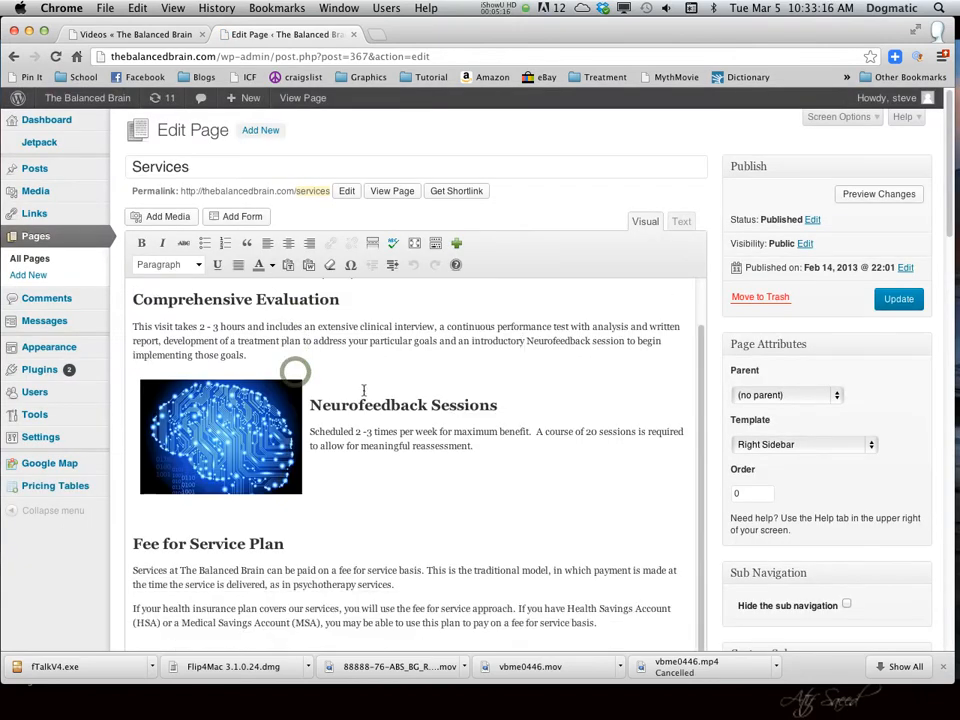
scroll(290, 385, "up", 5)
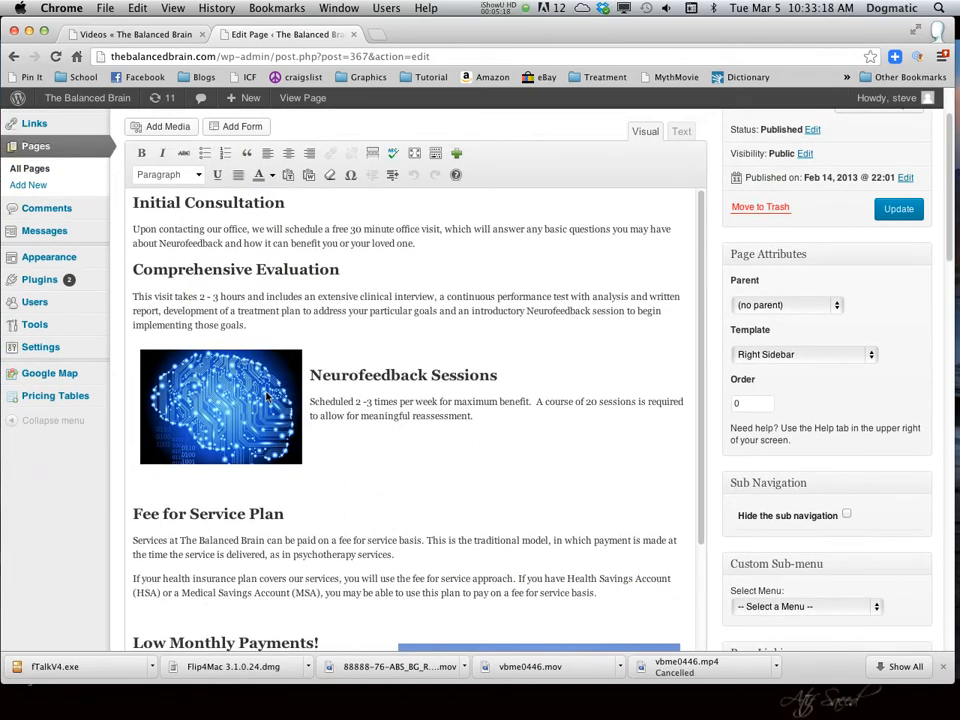
left_click(288, 333)
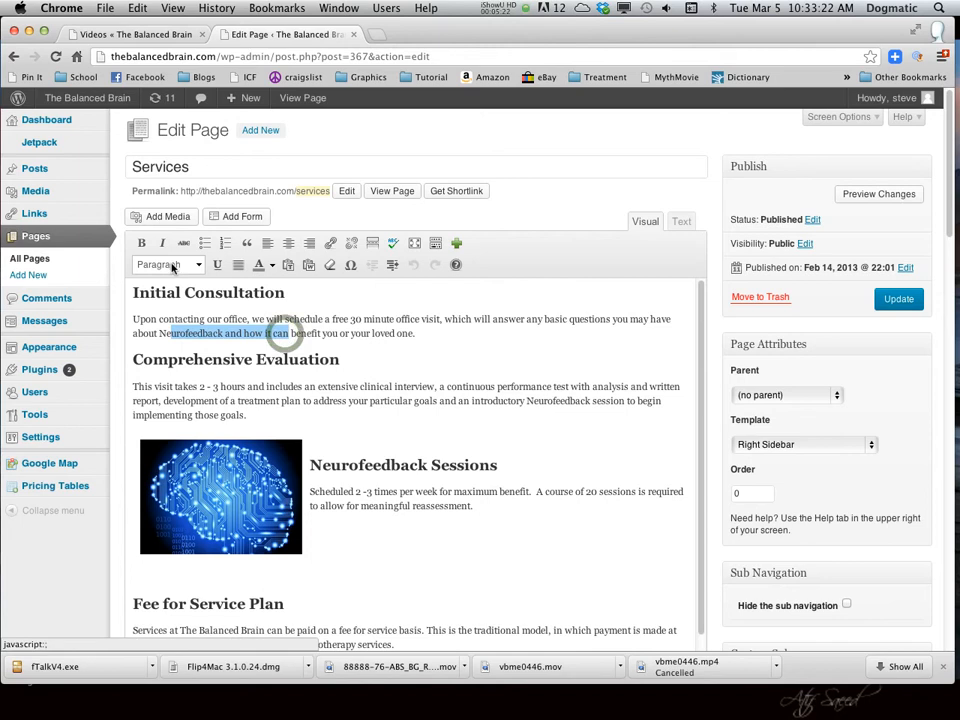
left_click(235, 292)
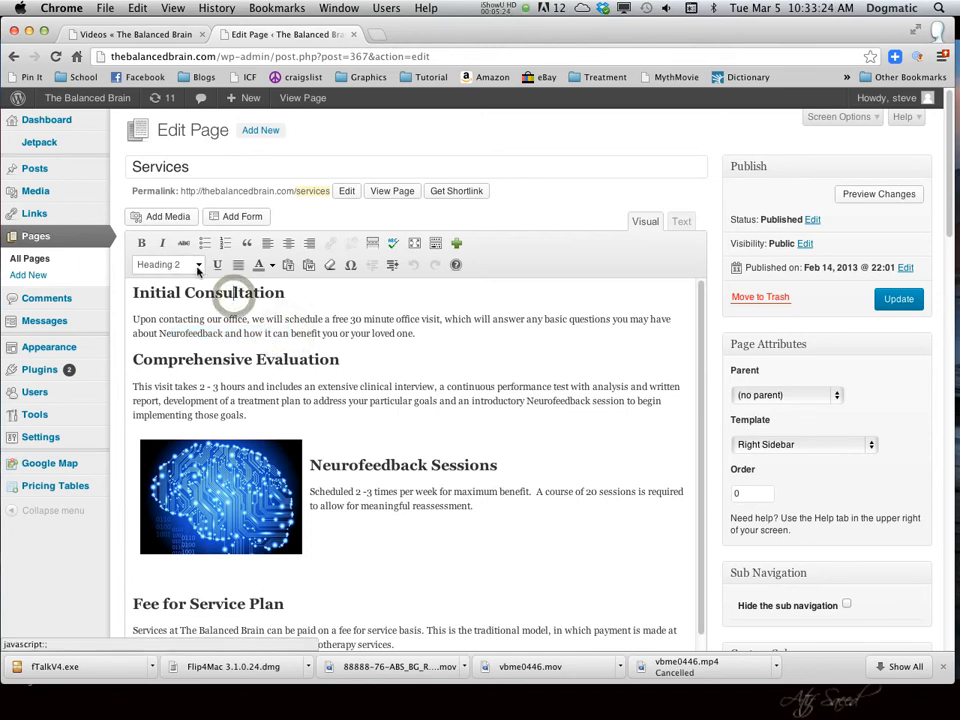
Step: Examine the Services page's section headings, including Initial Consultation, Comprehensive Evaluation and Neurofeedback Sessions, along with the text and images around them
left_click_drag(286, 292, 133, 293)
left_click_drag(340, 360, 133, 362)
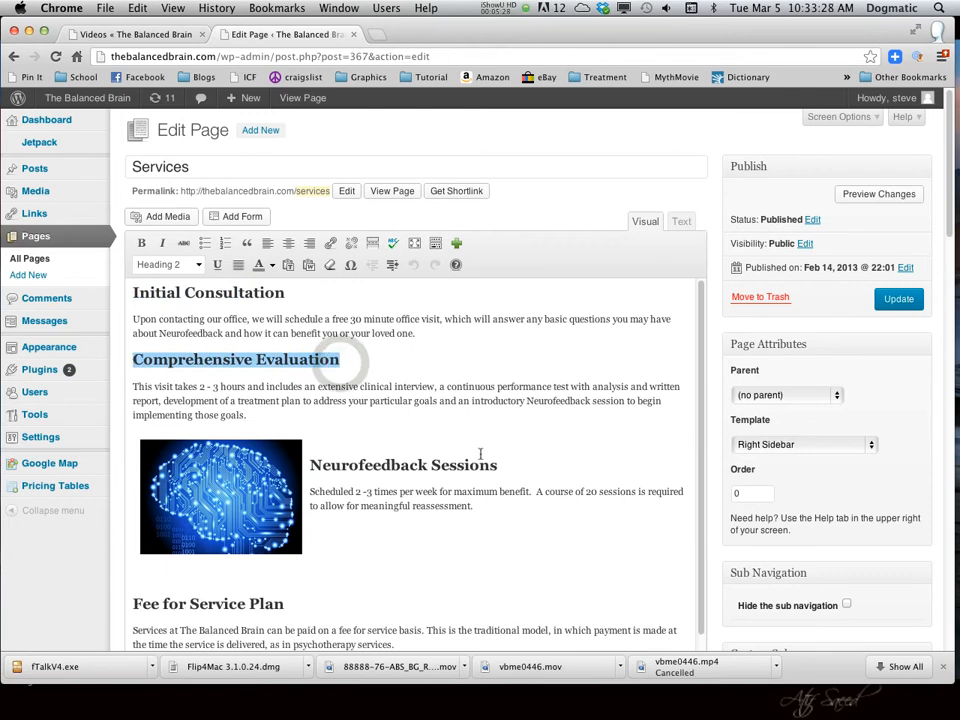
left_click_drag(498, 465, 305, 462)
left_click_drag(285, 293, 133, 293)
left_click_drag(340, 360, 133, 360)
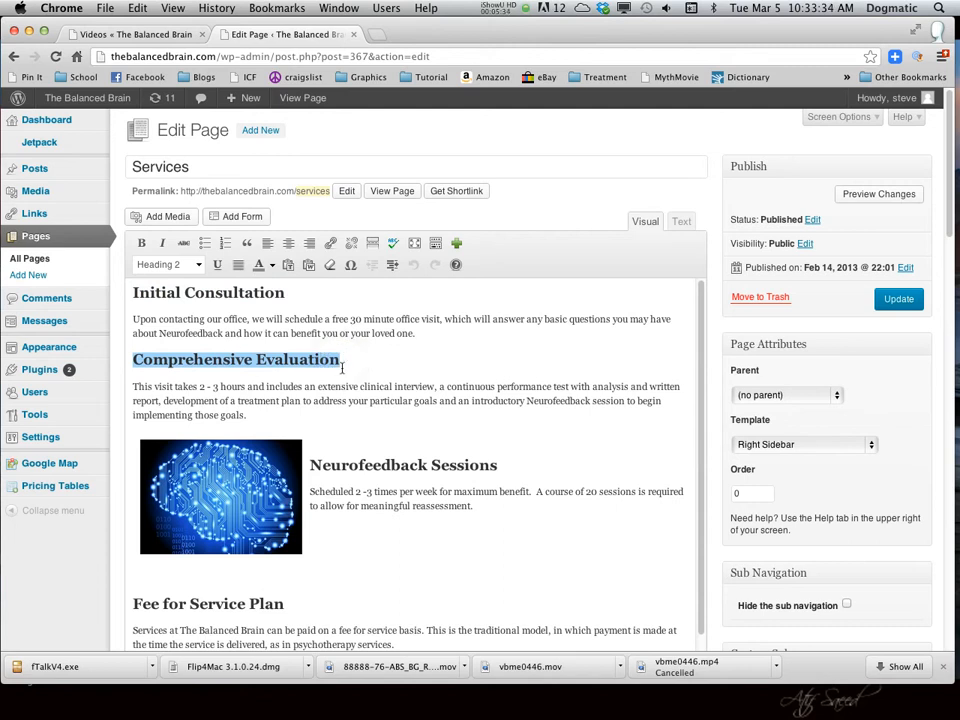
scroll(344, 369, "down", 6)
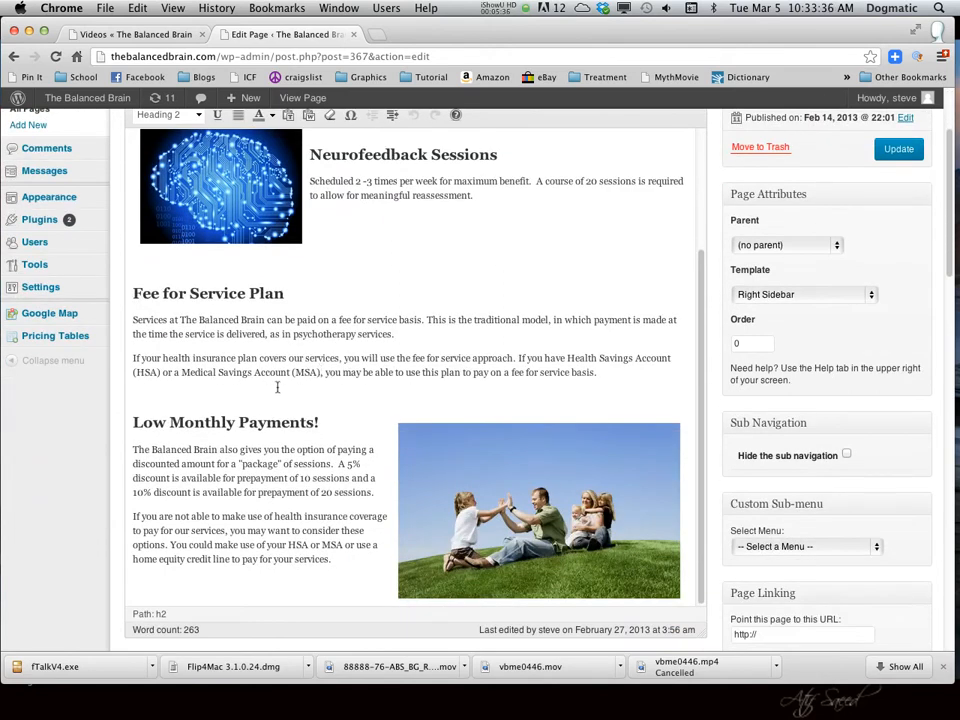
scroll(301, 437, "up", 6)
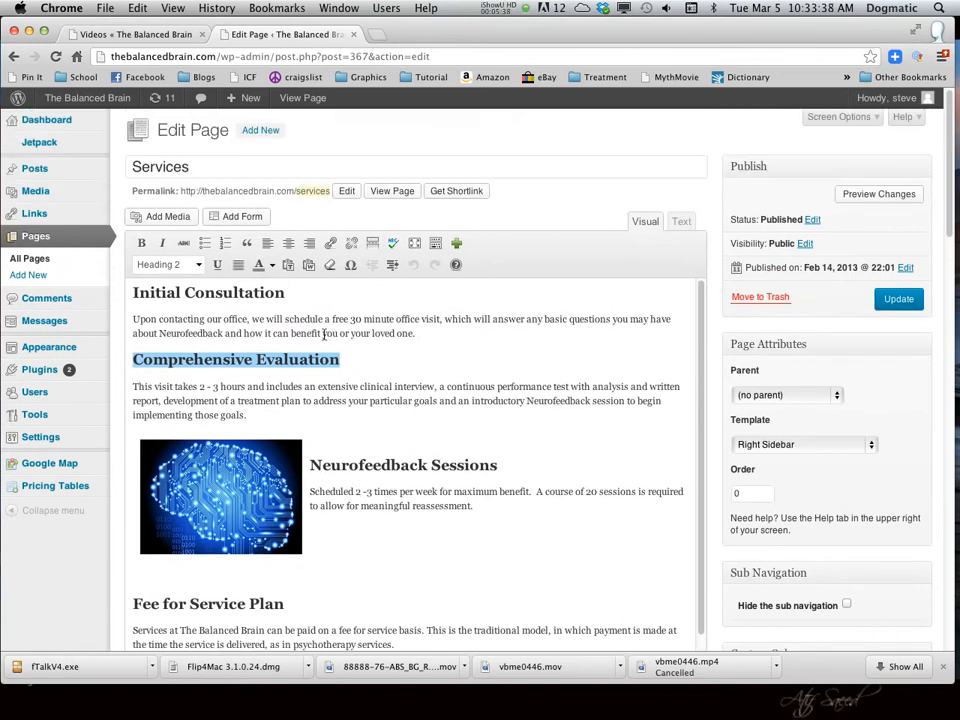
left_click(437, 386)
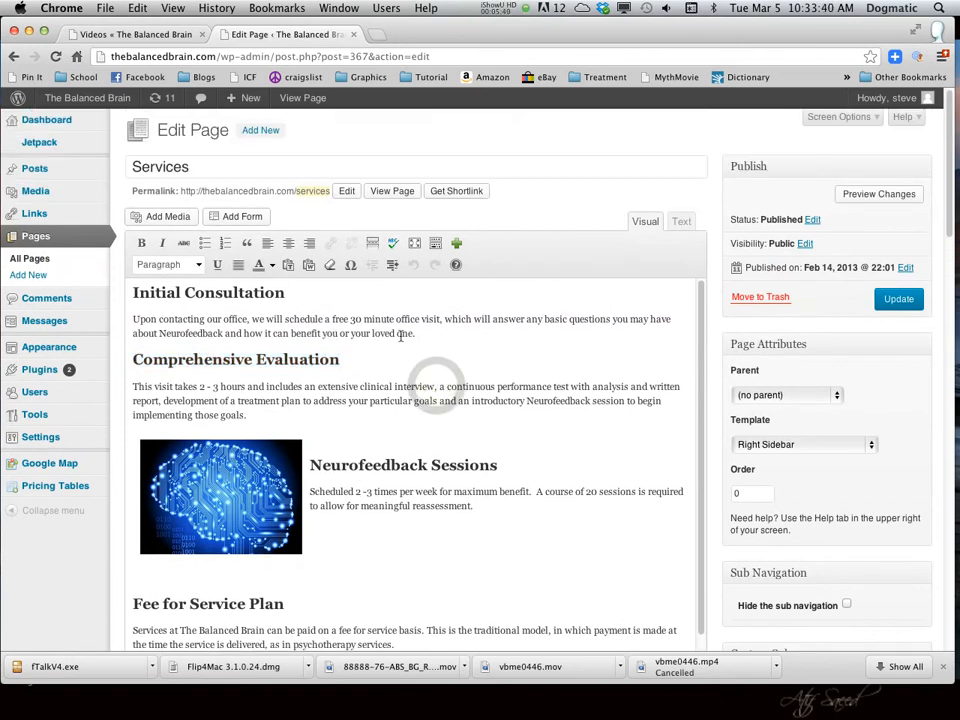
scroll(414, 488, "down", 3)
scroll(395, 464, "up", 3)
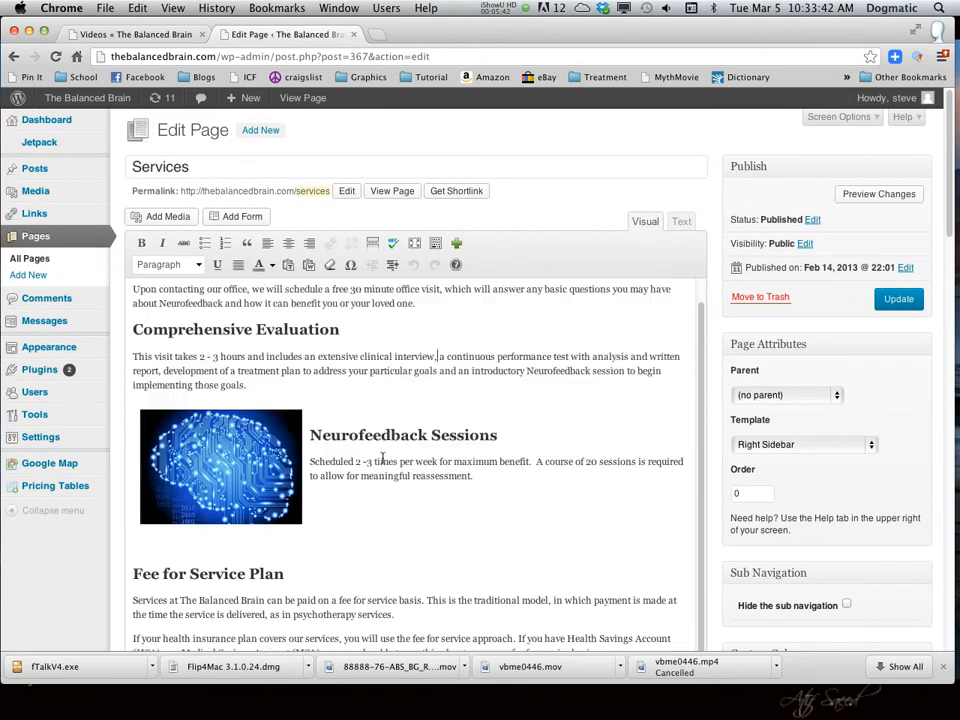
left_click(498, 466)
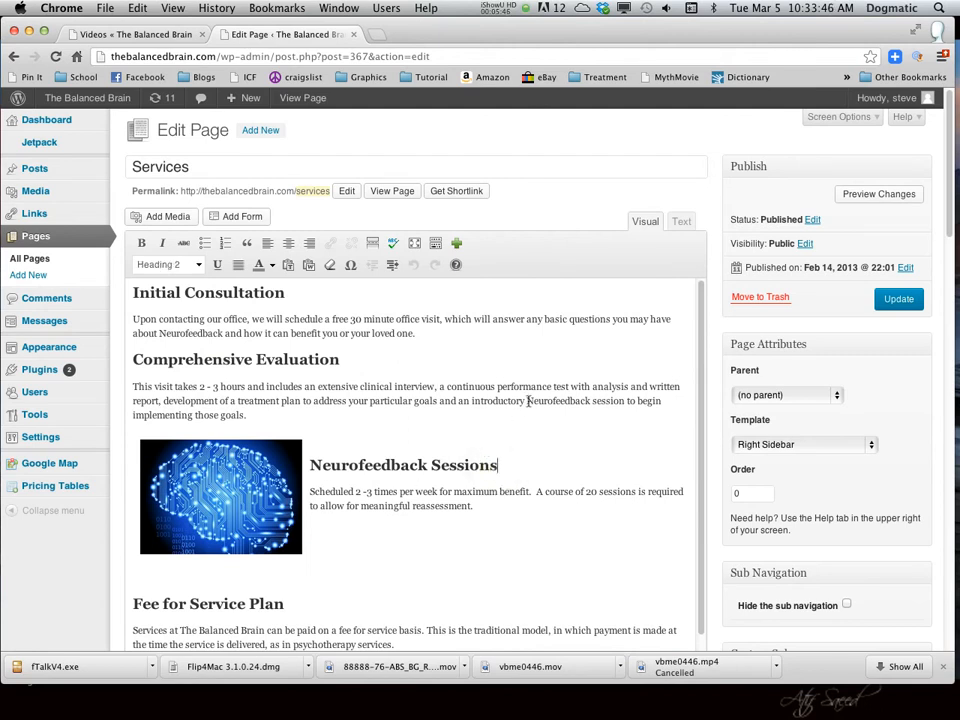
Step: View the link settings for the word "Neurofeedback" in the Comprehensive Evaluation paragraph, then close them without adding a link
double_click(588, 401)
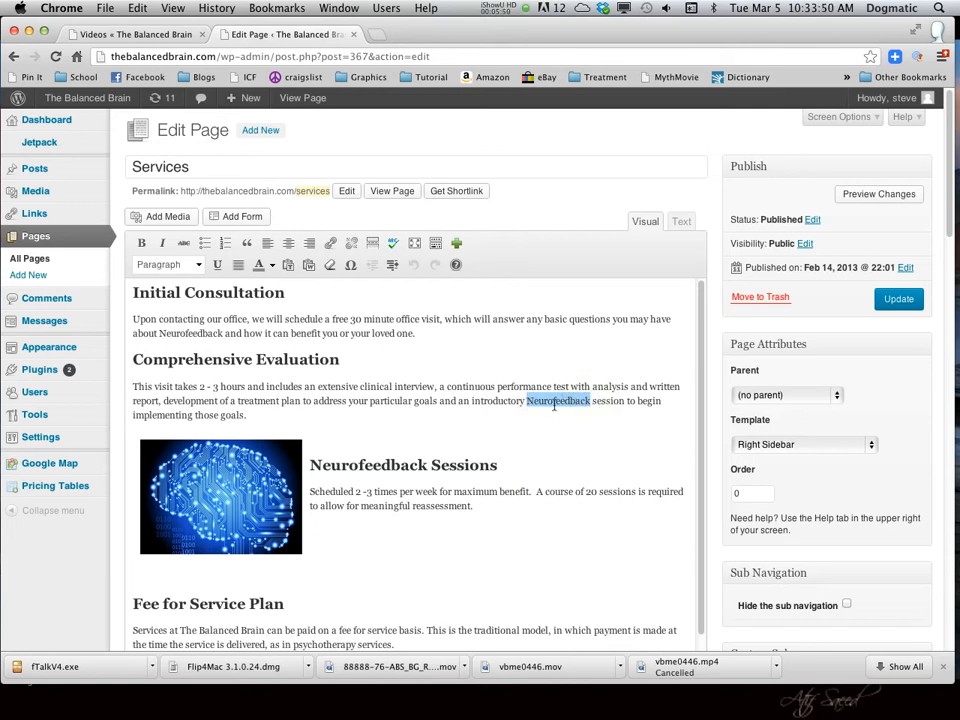
left_click(330, 244)
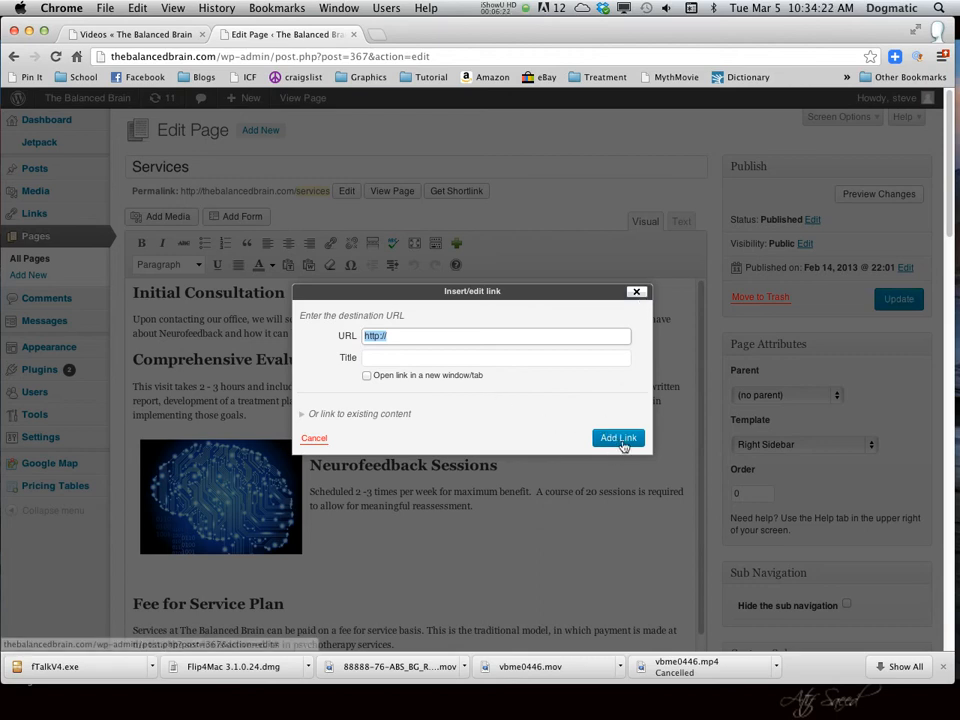
left_click(643, 292)
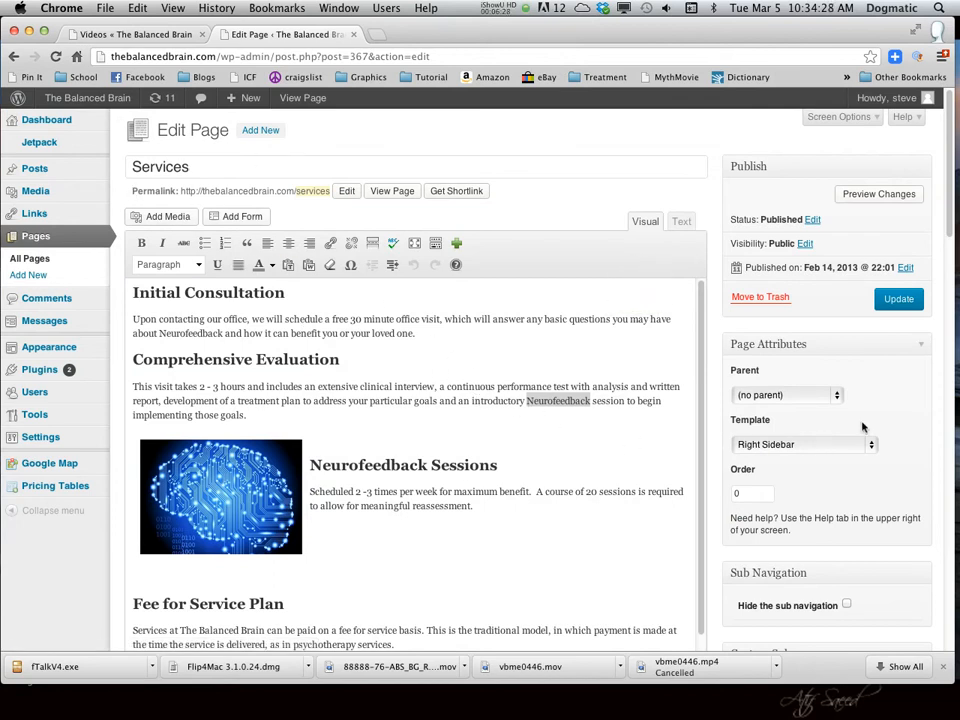
Step: Open the live Services page and look over its content and sidebar
left_click(128, 28)
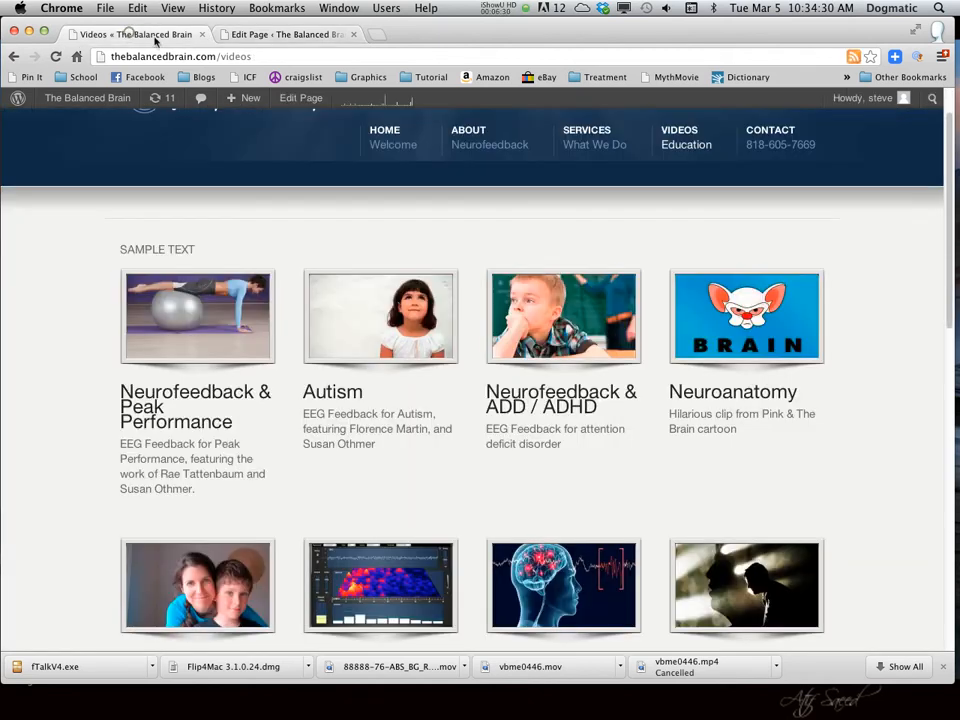
left_click(574, 145)
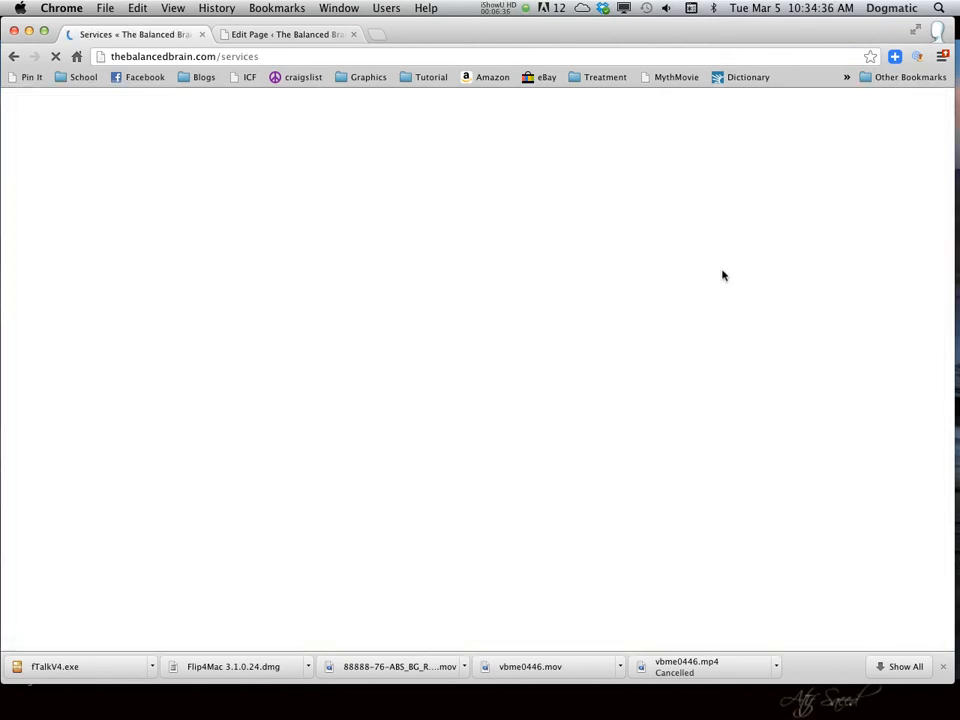
scroll(723, 276, "down", 5)
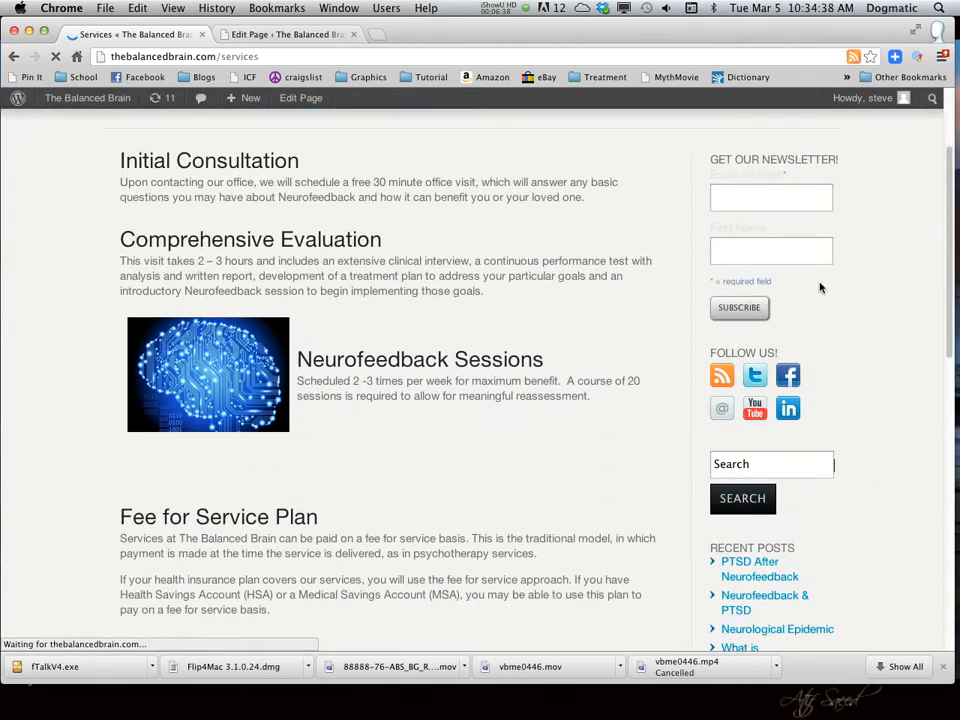
scroll(757, 545, "down", 5)
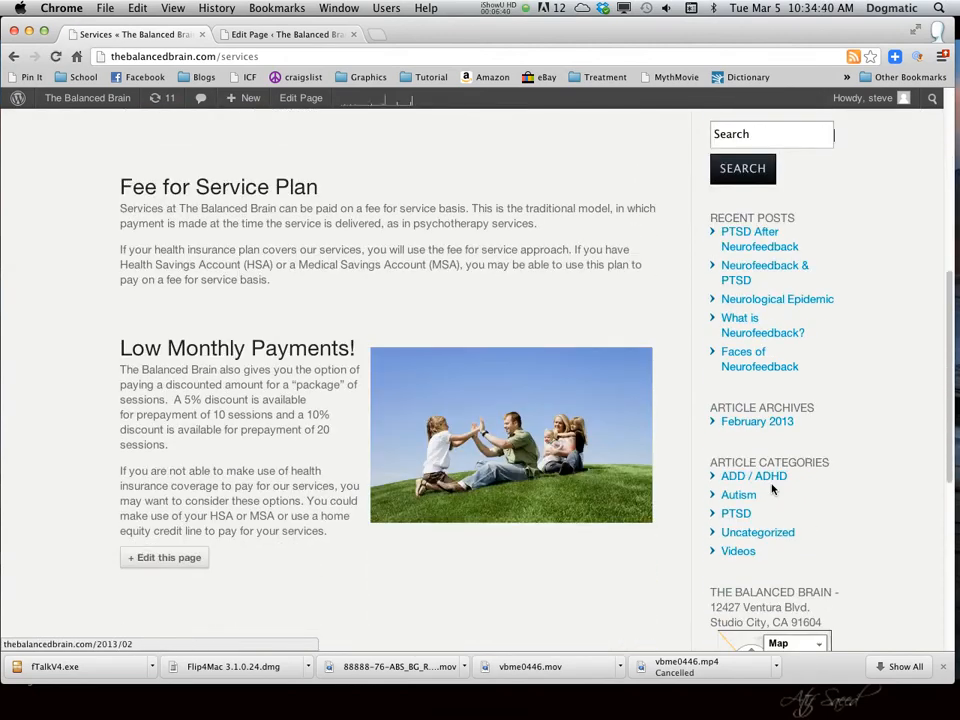
Step: Look over the live Services page's sidebar, including the newsletter form, social links, recent posts and article categories
scroll(846, 415, "up", 6)
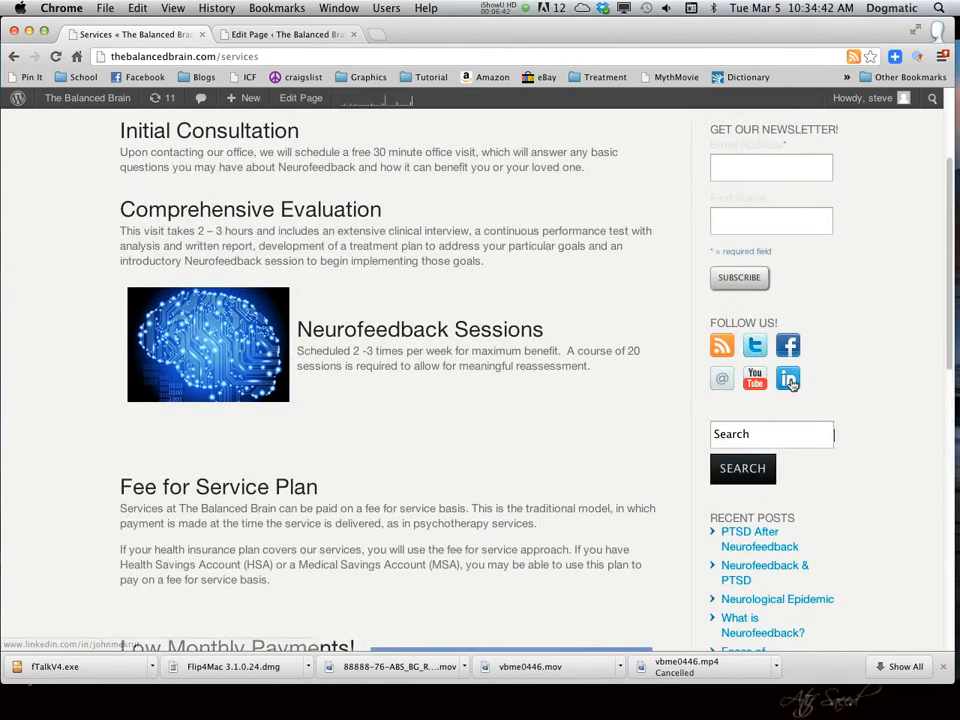
scroll(814, 268, "up", 3)
scroll(792, 328, "down", 4)
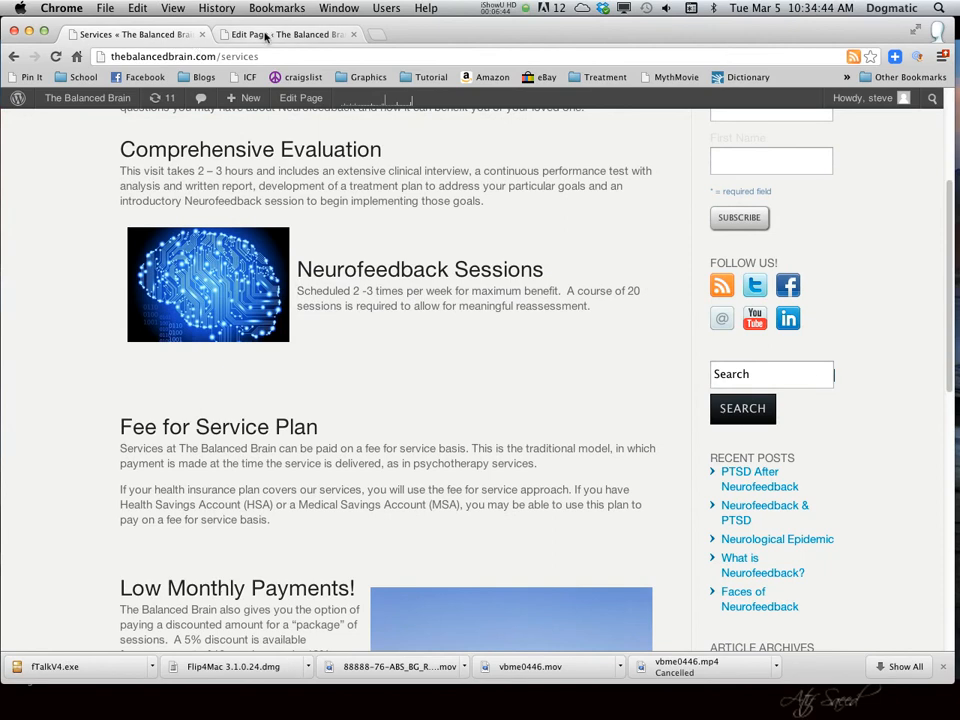
Step: Start a new page titled "Testpage" and check the permalink generated for it
left_click(266, 37)
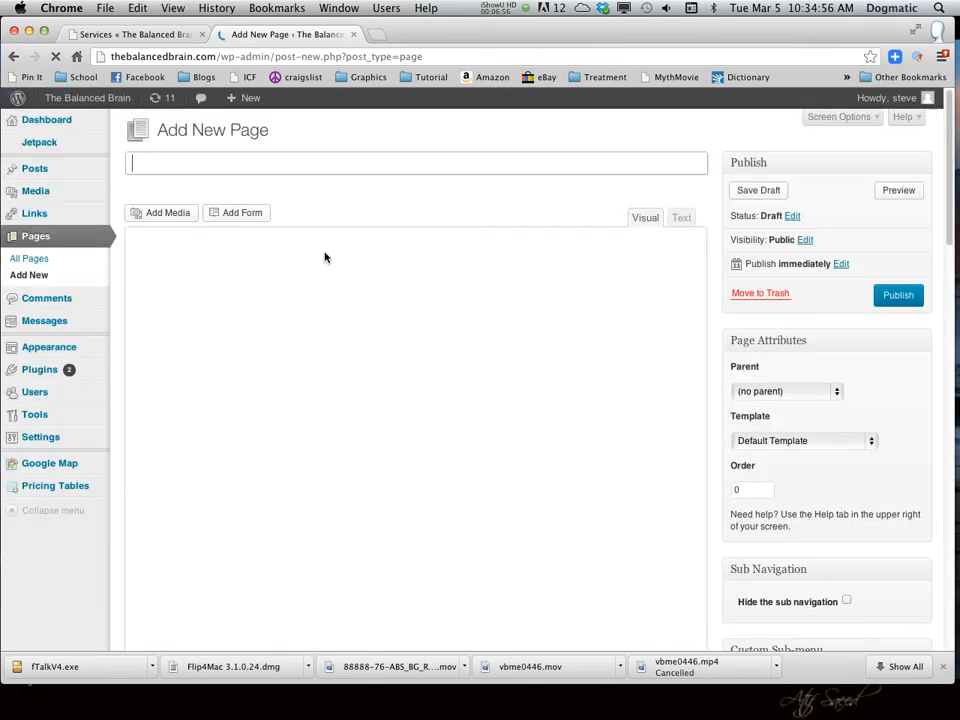
left_click(164, 162)
type("Testpage")
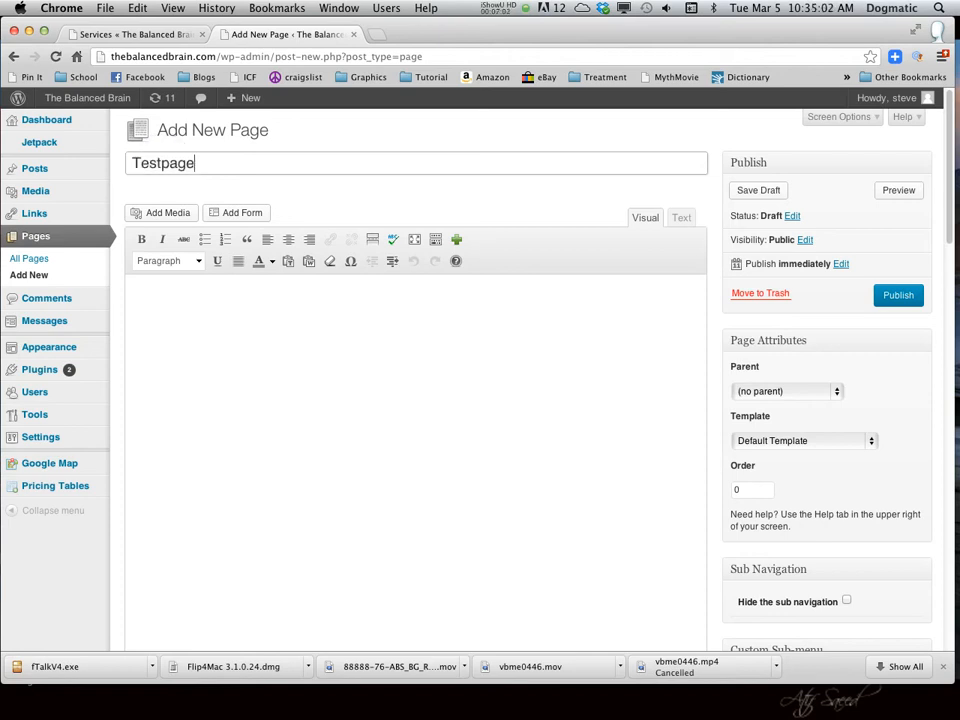
left_click(293, 345)
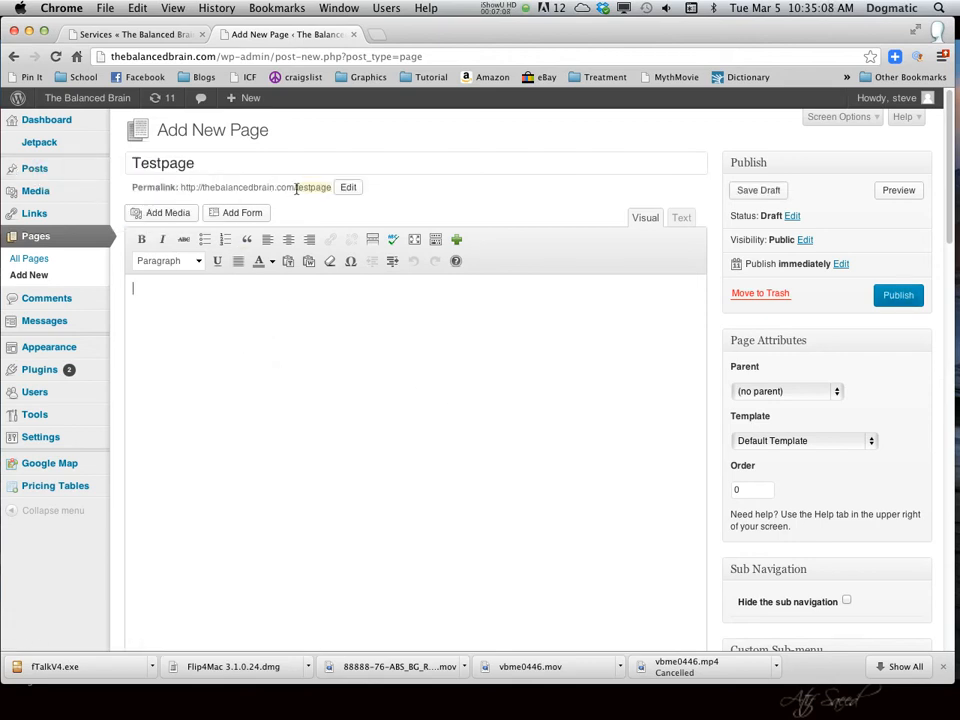
triple_click(182, 187)
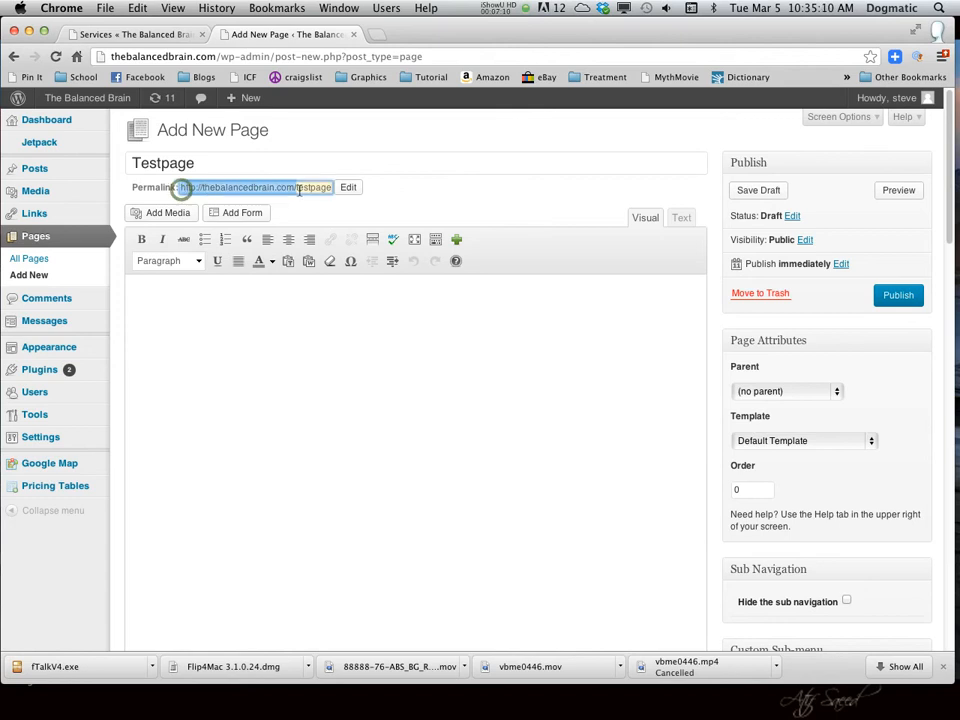
left_click(206, 325)
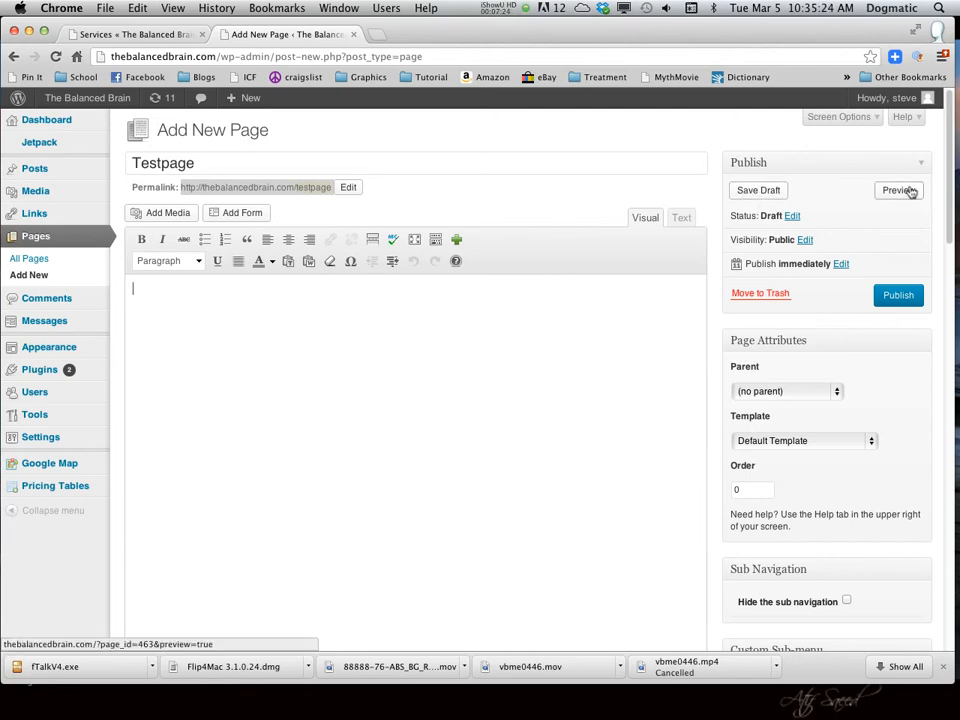
Step: Fill the Testpage body with two placeholder paragraphs, "difjeifefiefe" and "ierfierfeuhr"
left_click(169, 289)
type("difjeifefiefe")
key("Return")
type("ierfierfeuhr")
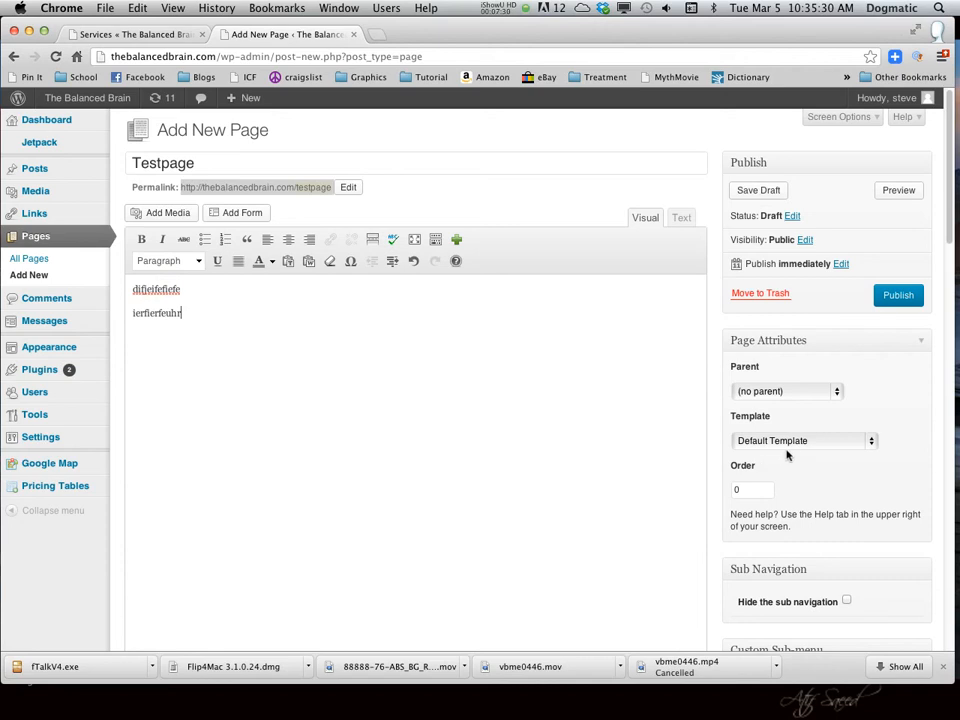
Step: View the available page templates for Testpage, then close the list without changing the Default Template
left_click(866, 445)
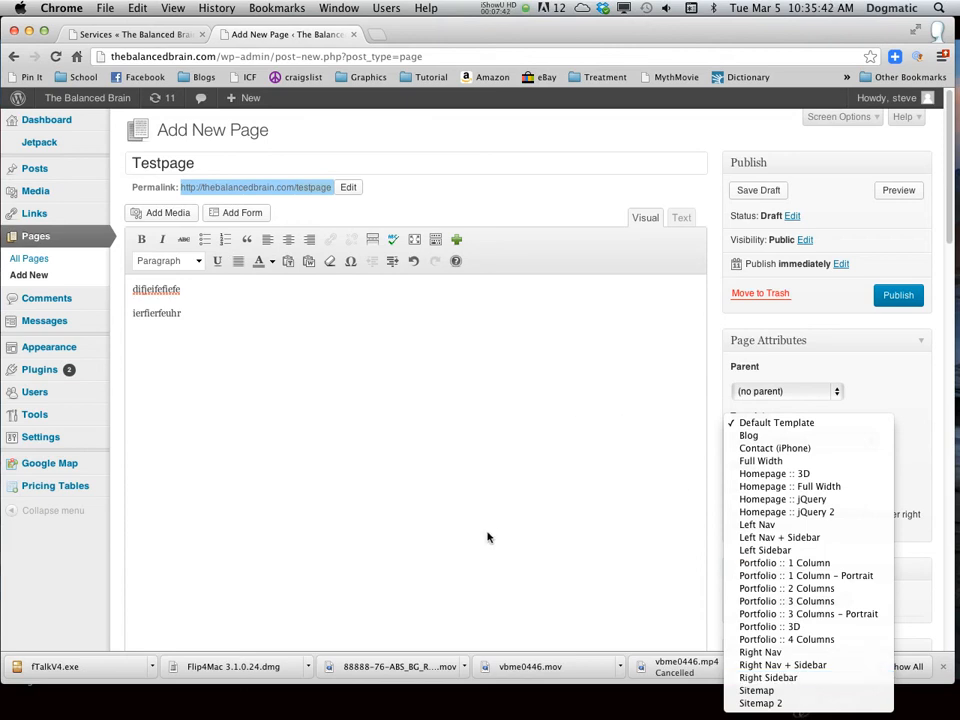
left_click(492, 400)
Step: Examine the Portfolio Category and Page Settings sections, switching page comments on and back off
scroll(332, 375, "down", 5)
scroll(363, 362, "down", 4)
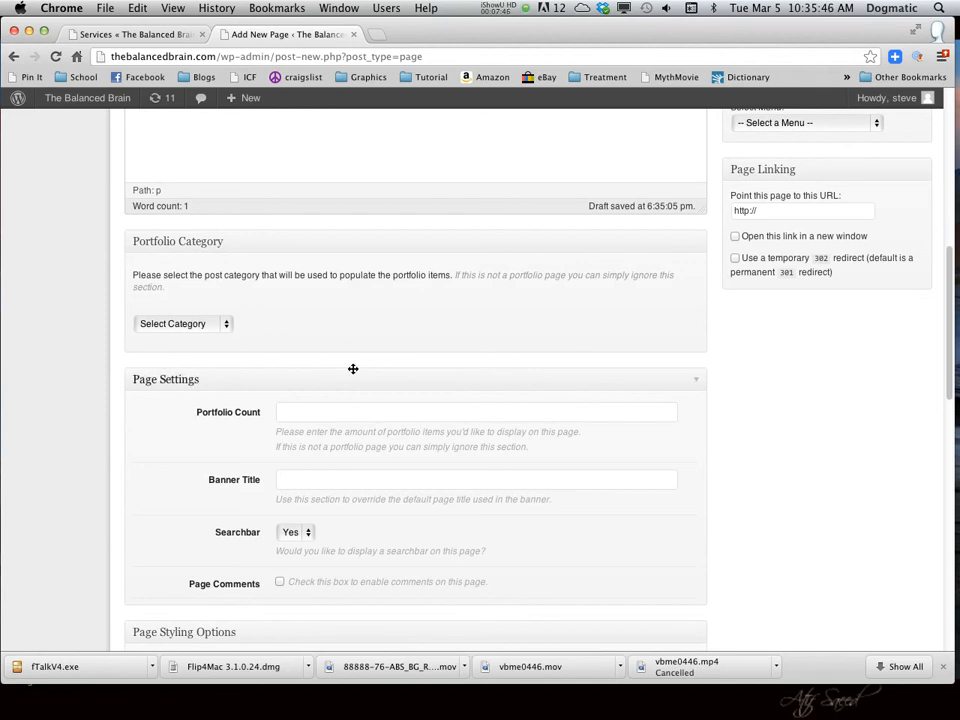
scroll(345, 370, "down", 3)
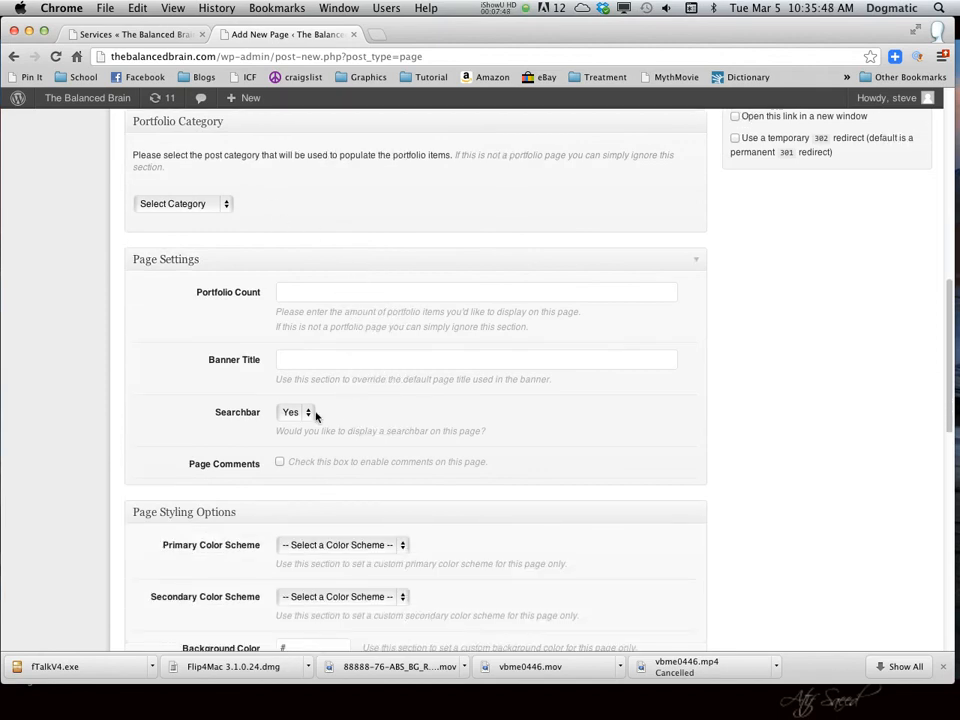
scroll(318, 418, "down", 1)
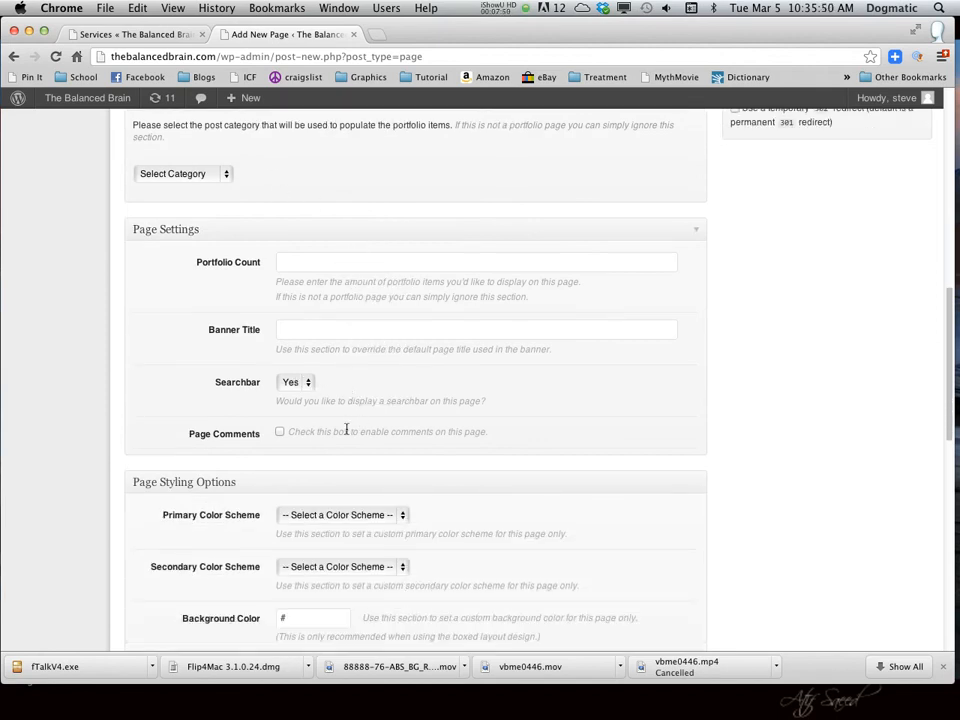
left_click(280, 433)
left_click(280, 433)
Step: Examine the Page Styling Options against the live Services page, viewing the primary color schemes without choosing one
scroll(516, 446, "down", 4)
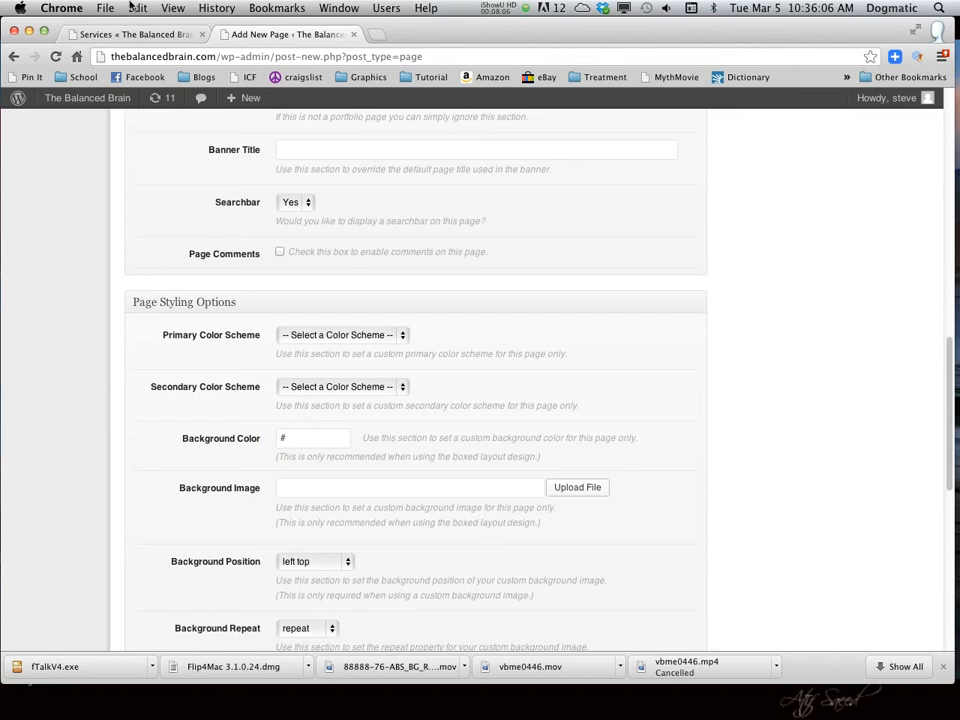
left_click(99, 33)
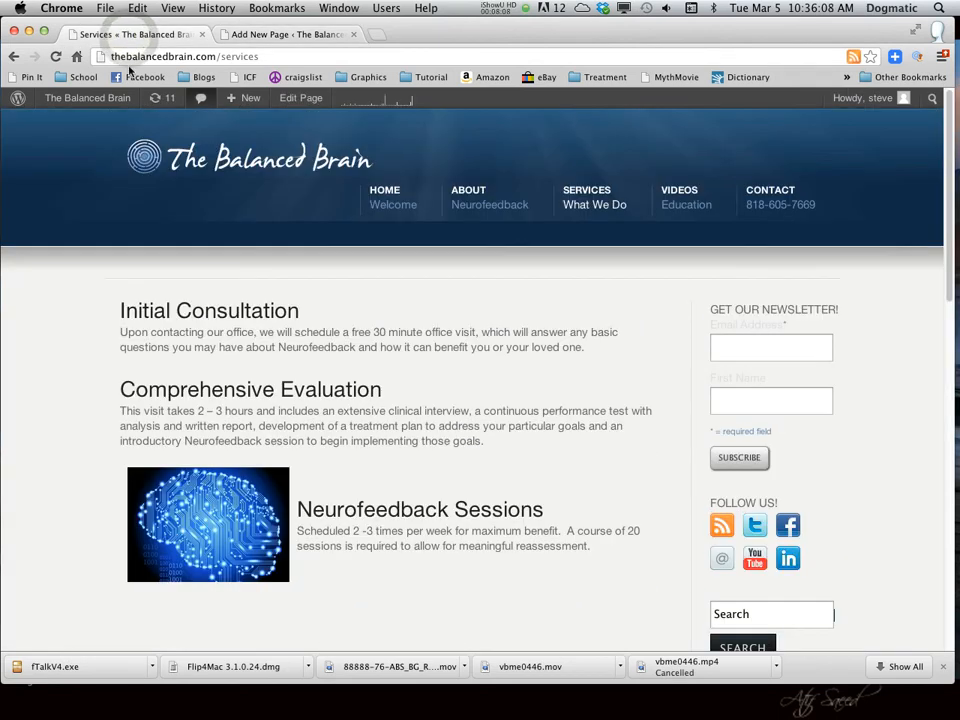
left_click(285, 30)
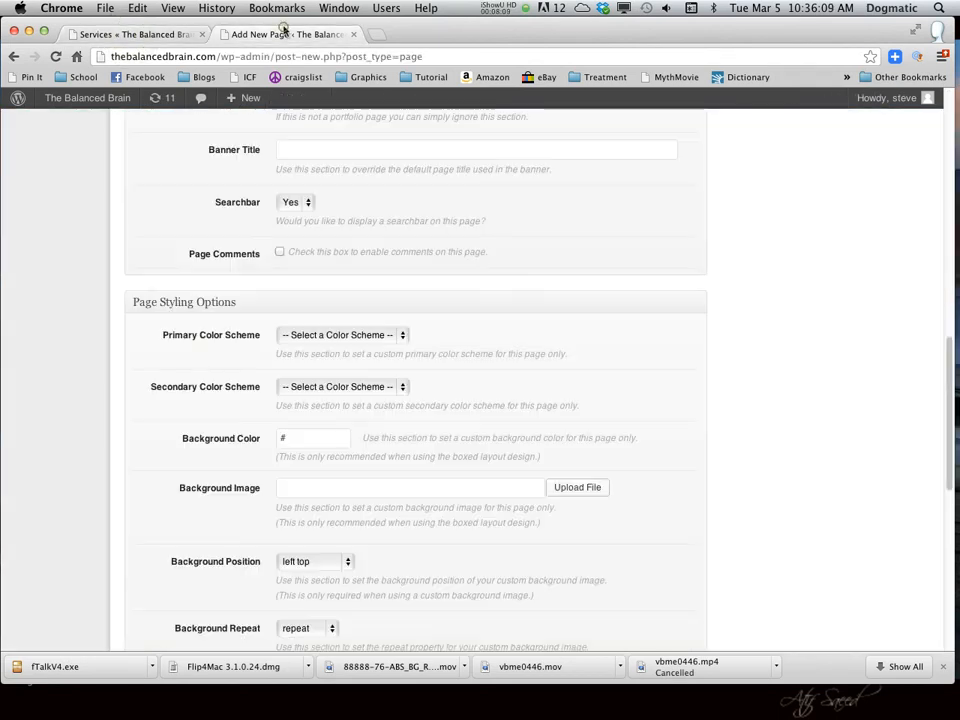
left_click(401, 335)
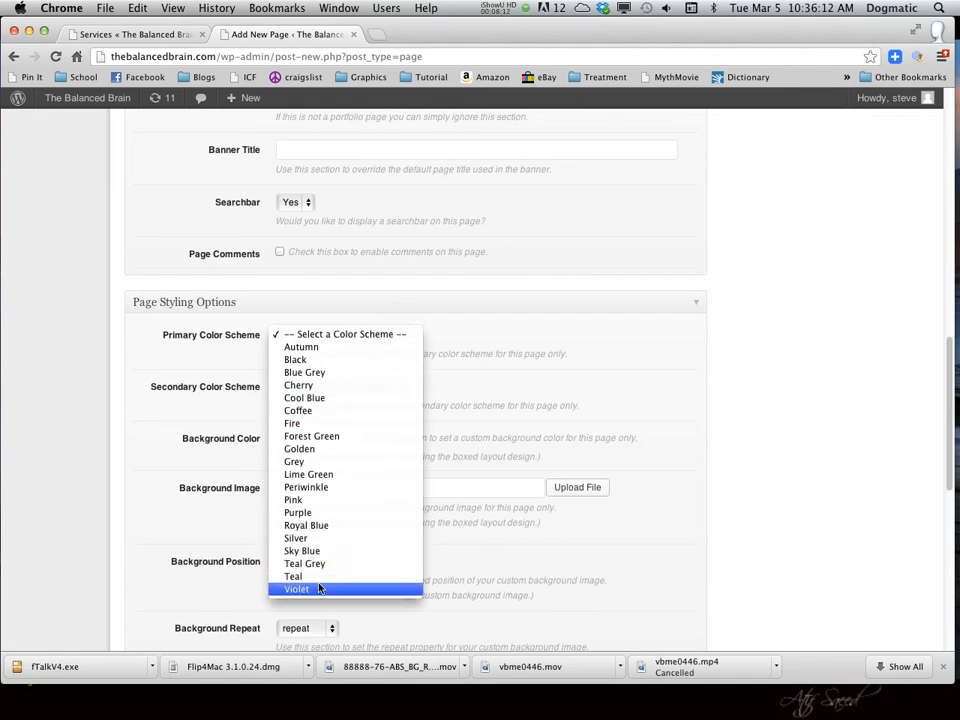
left_click(726, 412)
scroll(710, 425, "down", 3)
scroll(698, 438, "down", 3)
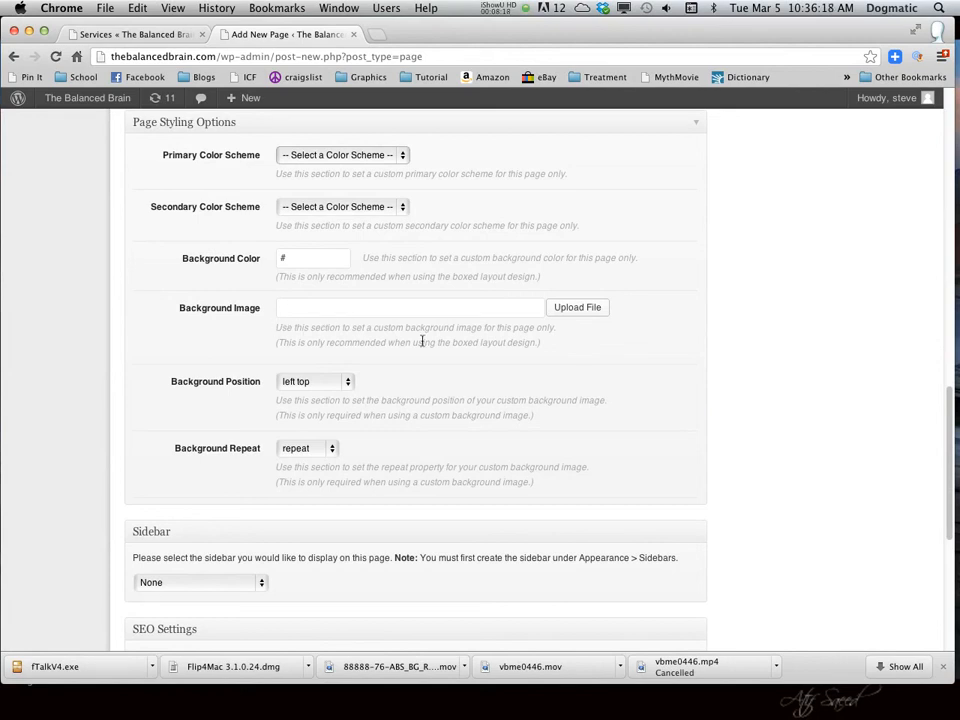
Step: Review the SEO Settings at the end of the Testpage form, including the Title, Description and Keywords fields
scroll(422, 343, "up", 6)
scroll(422, 341, "up", 15)
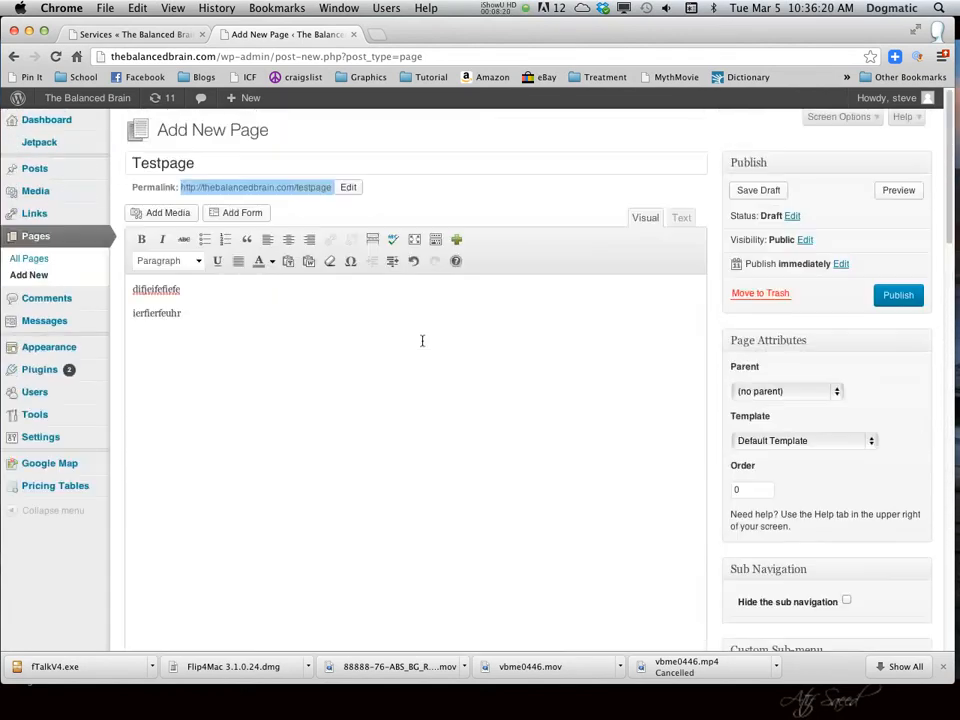
scroll(422, 340, "down", 14)
scroll(345, 392, "down", 18)
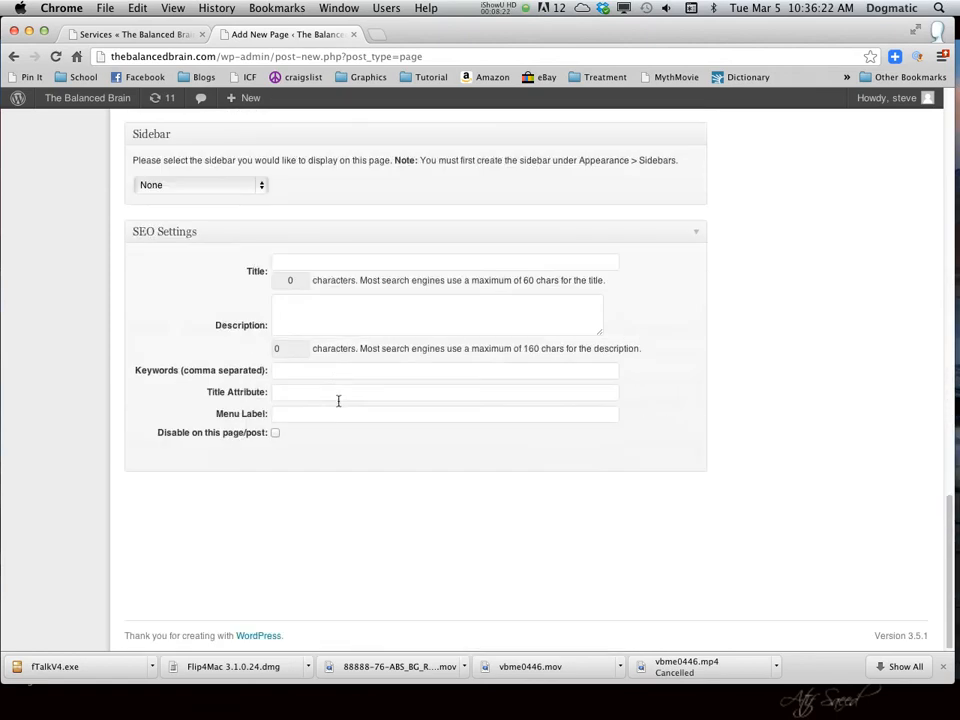
left_click(300, 311)
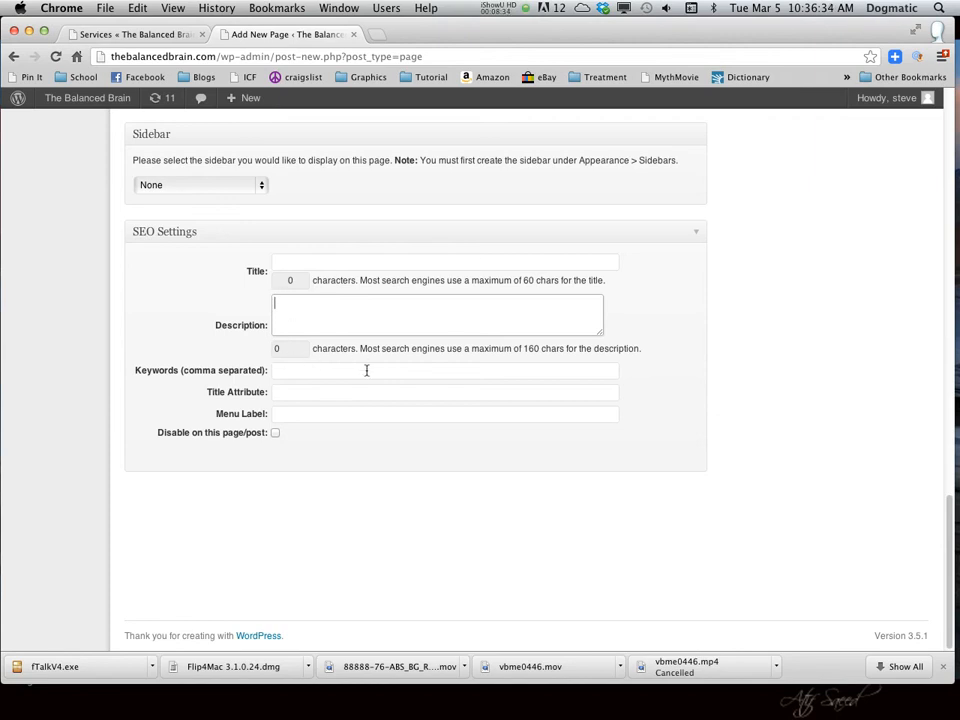
scroll(737, 410, "up", 8)
scroll(737, 410, "up", 20)
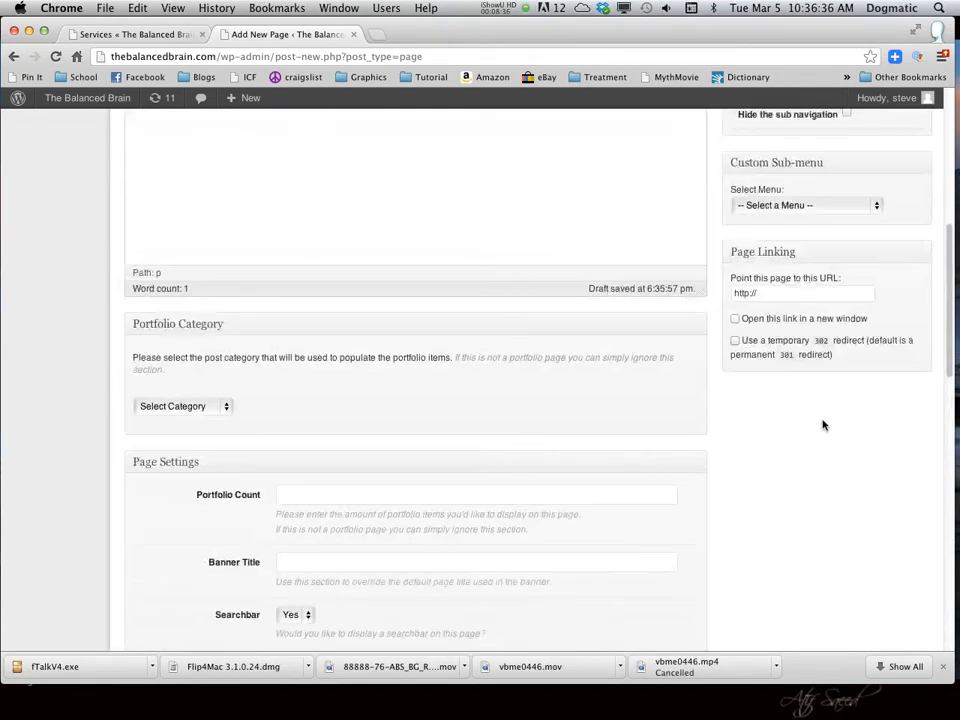